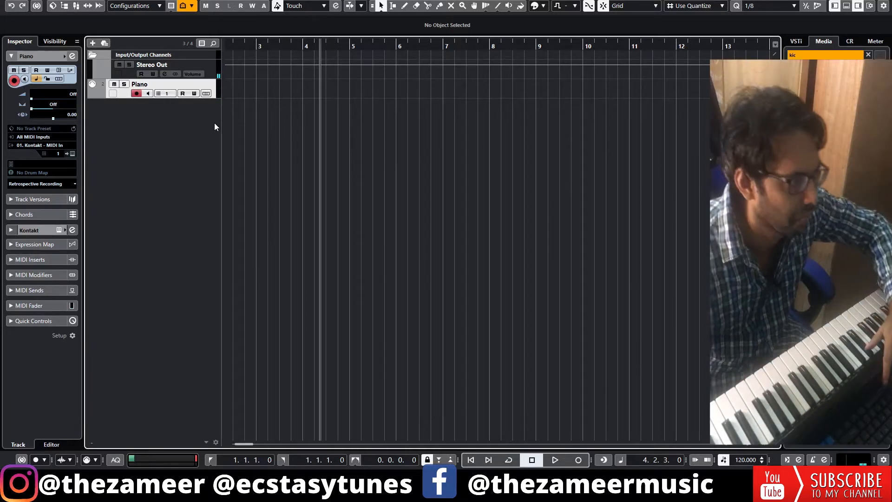
# Insert the Piano track's retrospective MIDI recording into the project as a linear recording
pyautogui.click(75, 184)
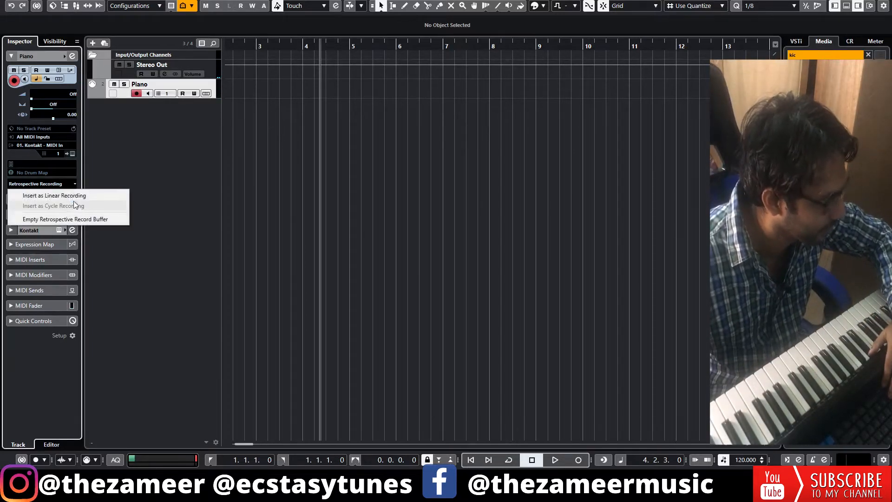
pyautogui.click(70, 196)
pyautogui.click(450, 185)
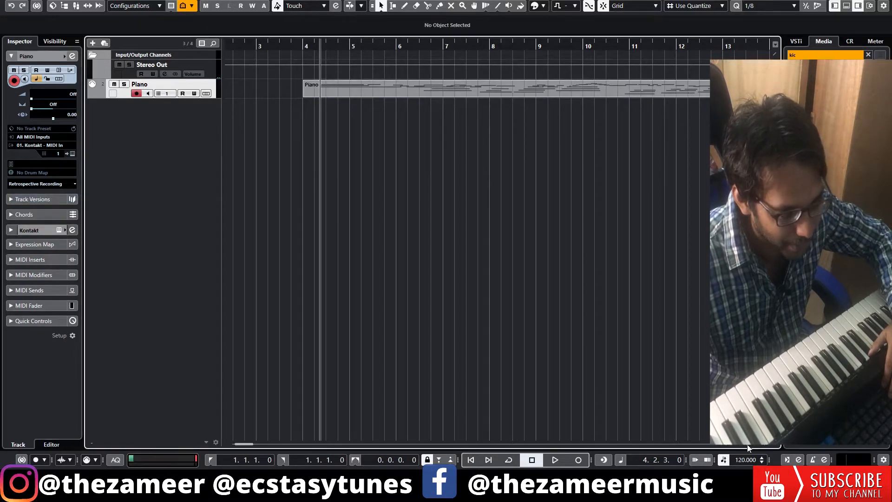
pyautogui.moveTo(747, 445); pyautogui.dragTo(739, 445)
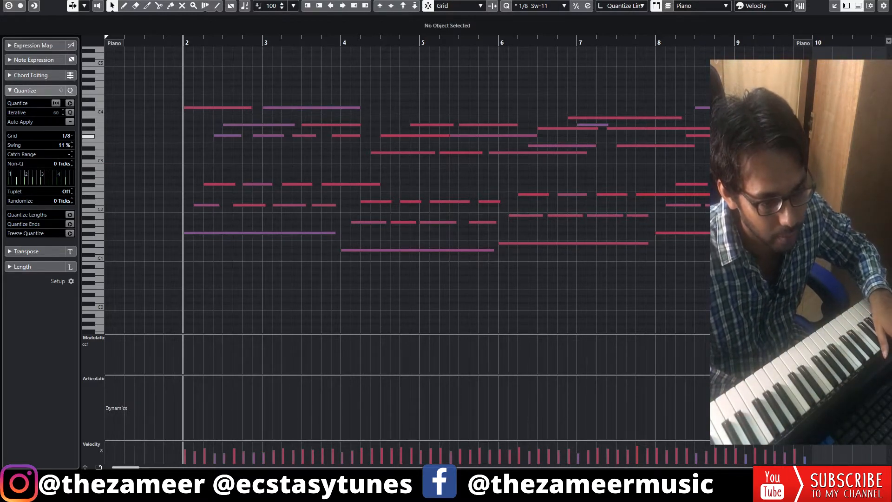
# Lower the left-hand note at 2.2 to F#2 and the note at 2.4 to A2
pyautogui.click(697, 136)
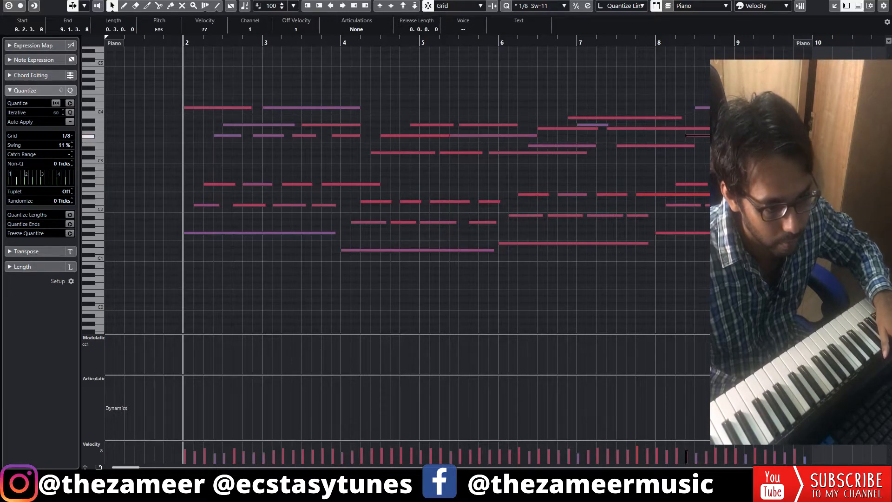
pyautogui.hotkey('ctrl', 'z')
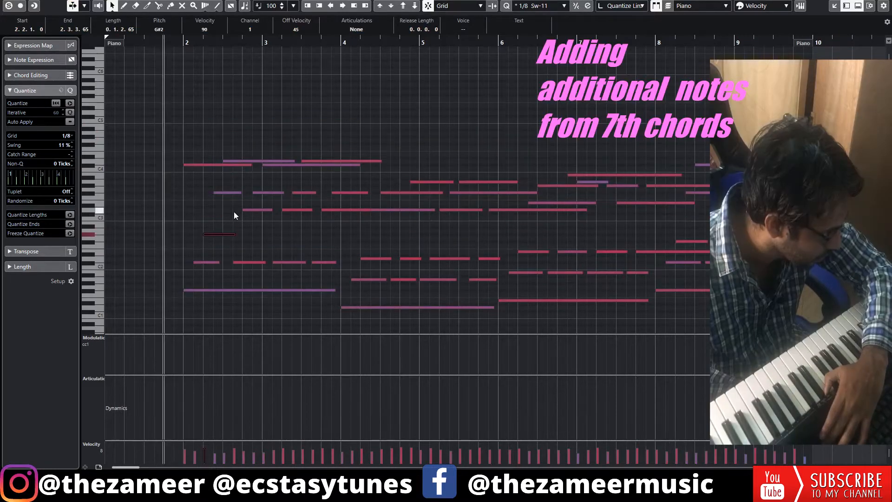
pyautogui.click(260, 210)
pyautogui.press('Down')
pyautogui.press('Down')
pyautogui.press('Down')
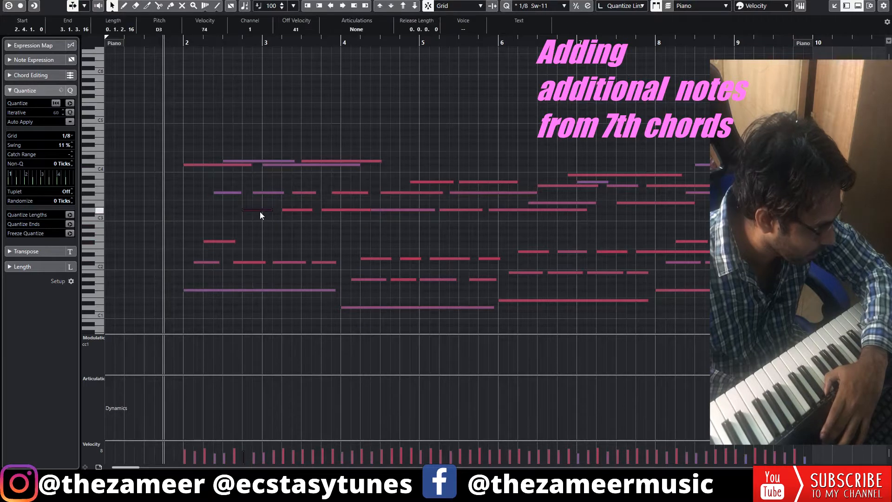
# Move the left-hand note at 3.2 up to C#3
pyautogui.click(289, 209)
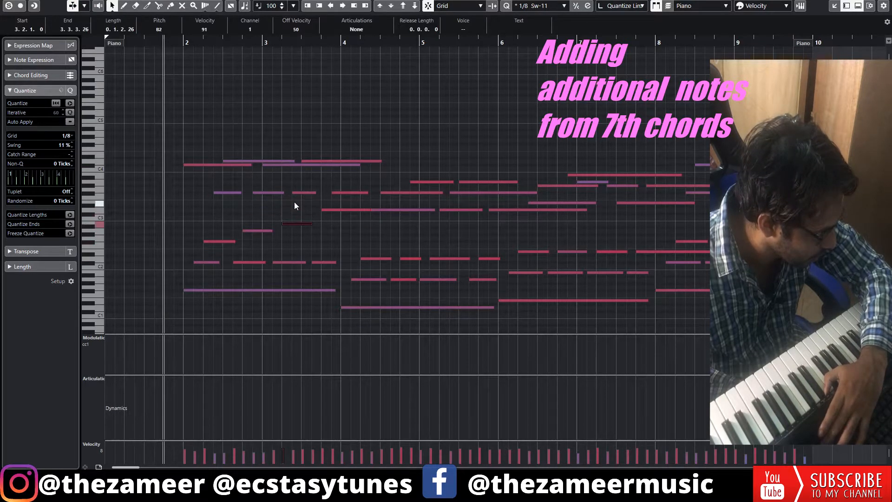
pyautogui.press('Up')
pyautogui.press('Up')
pyautogui.click(308, 220)
# Lower the long D3 note at 3.4 to A2
pyautogui.moveTo(329, 203); pyautogui.dragTo(333, 220)
pyautogui.press('Down')
pyautogui.press('Down')
pyautogui.press('Down')
pyautogui.press('Down')
pyautogui.press('Down')
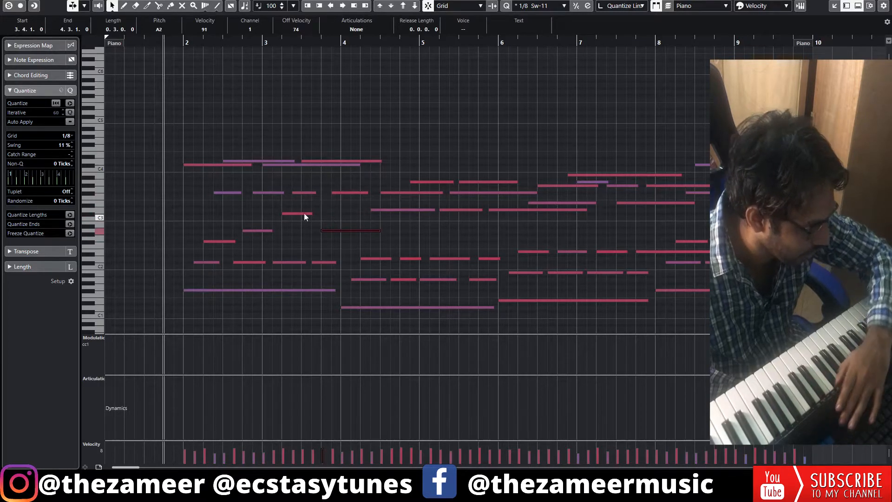
# Lengthen the A2 note at 2.4 and the F#2 note at 2.2 to 0.2.2.8 each, auditioning the phrase
pyautogui.press('space')
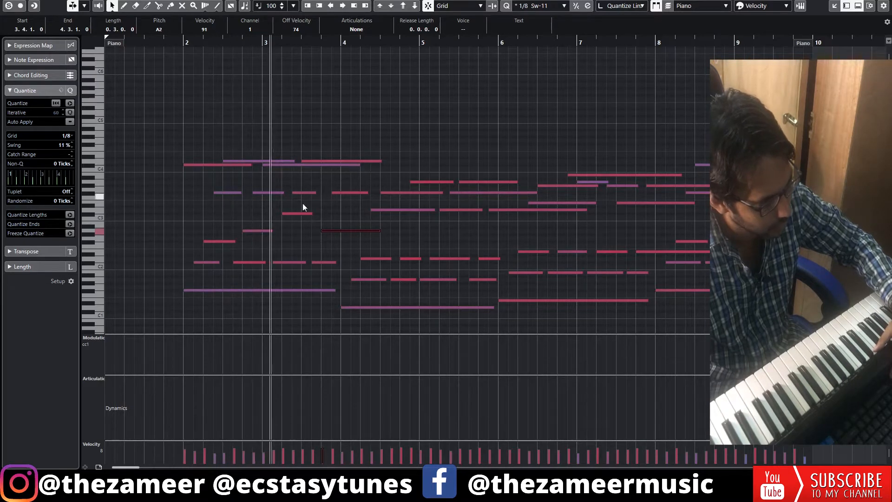
pyautogui.click(265, 235)
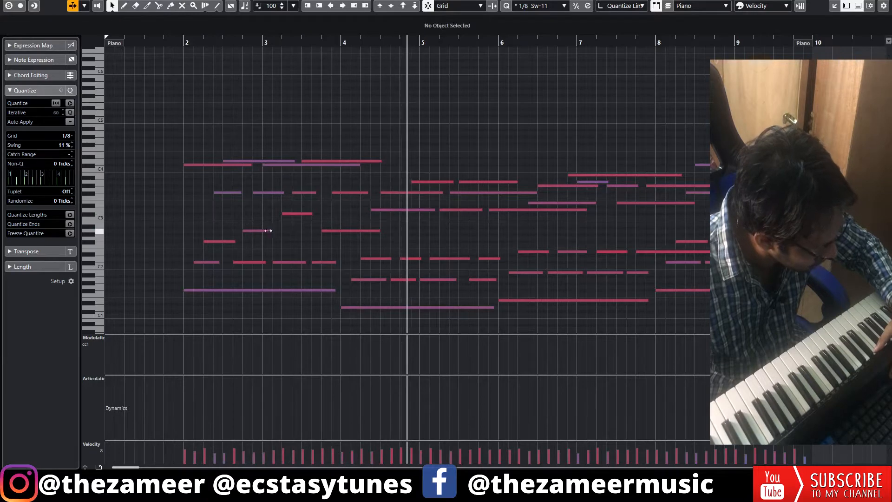
pyautogui.moveTo(268, 230); pyautogui.dragTo(293, 230)
pyautogui.press('space')
pyautogui.scroll(3, 179, 59)
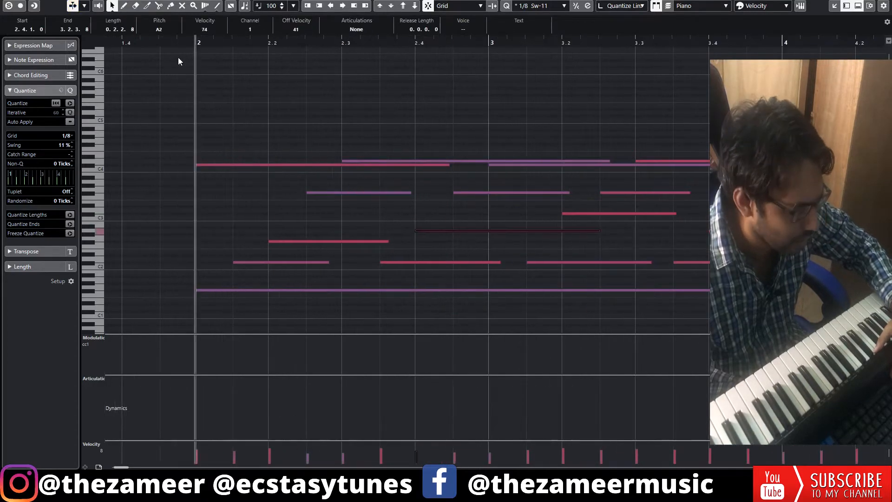
pyautogui.moveTo(388, 241); pyautogui.dragTo(453, 241)
pyautogui.press('space')
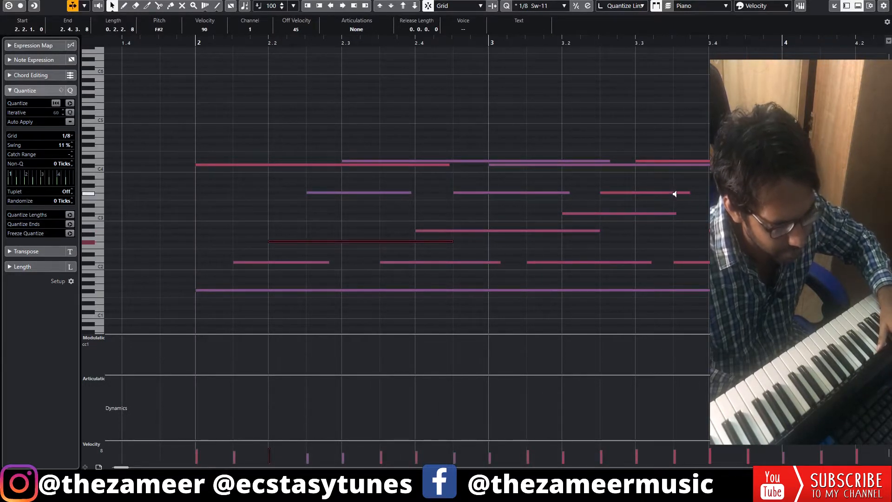
# Play the phrase from just before bar 2 to check how the edited left-hand notes sound
pyautogui.click(356, 112)
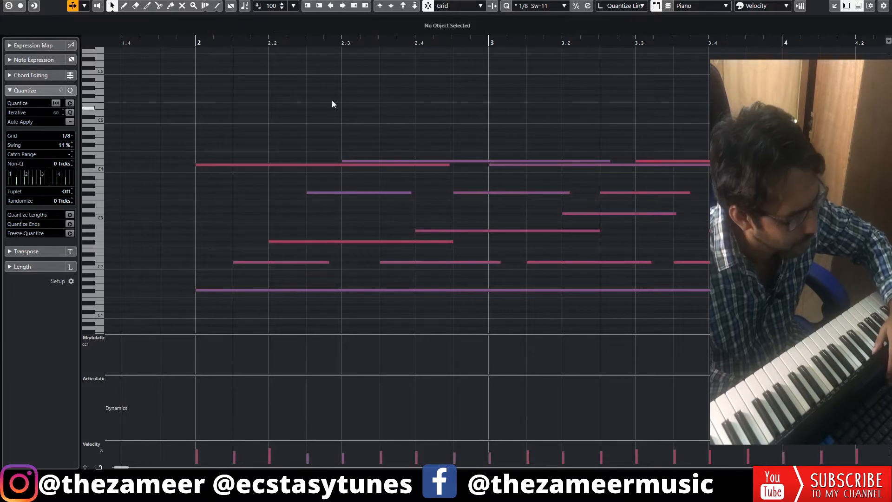
pyautogui.click(183, 44)
pyautogui.press('space')
pyautogui.scroll(-3, 442, 168)
pyautogui.scroll(3, 591, 276)
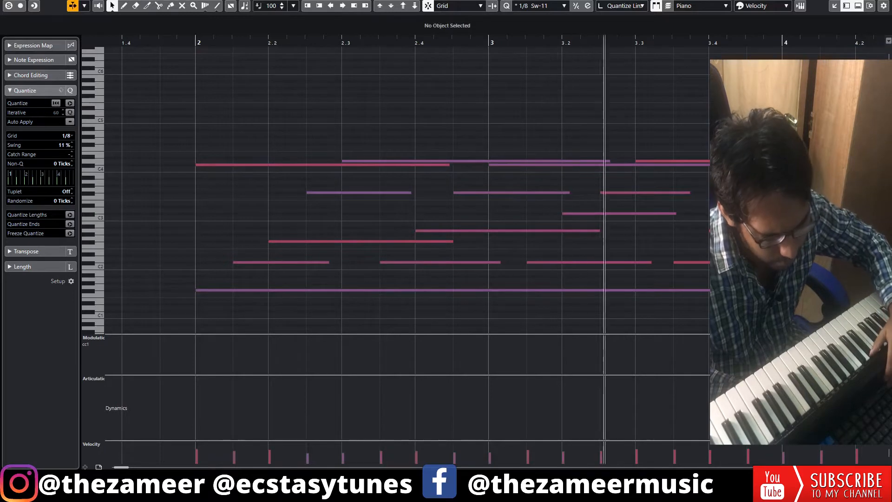
pyautogui.press('g')
pyautogui.press('g')
pyautogui.press('h')
pyautogui.press('g')
pyautogui.press('g')
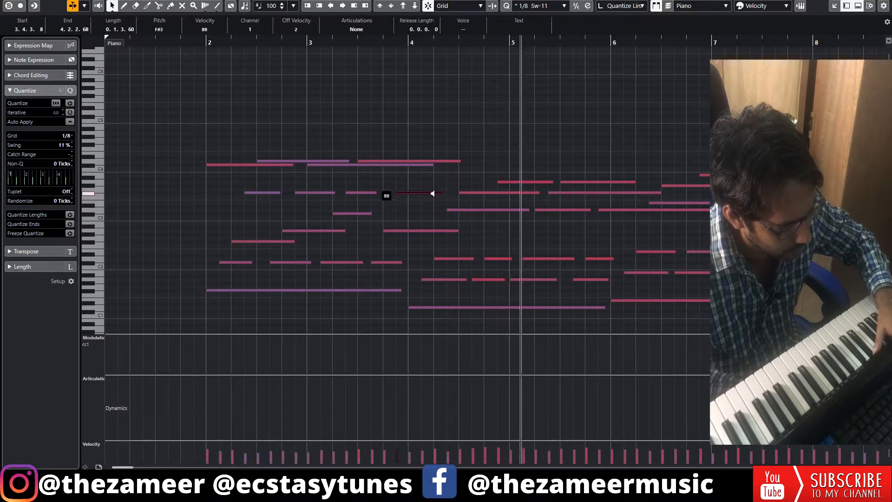
pyautogui.press('space')
pyautogui.scroll(-2, 518, 258)
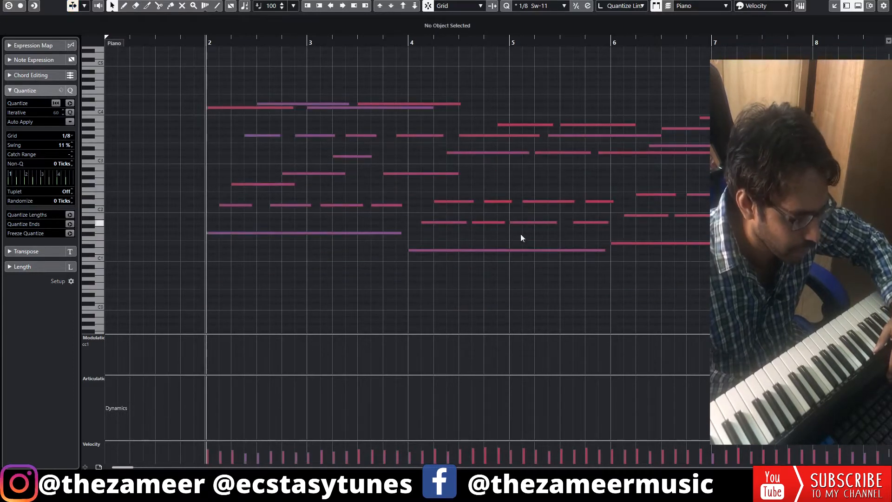
# Raise the two A3 melody notes running from the end of bar 4 into bar 6 to C#4
pyautogui.moveTo(575, 117); pyautogui.dragTo(521, 131)
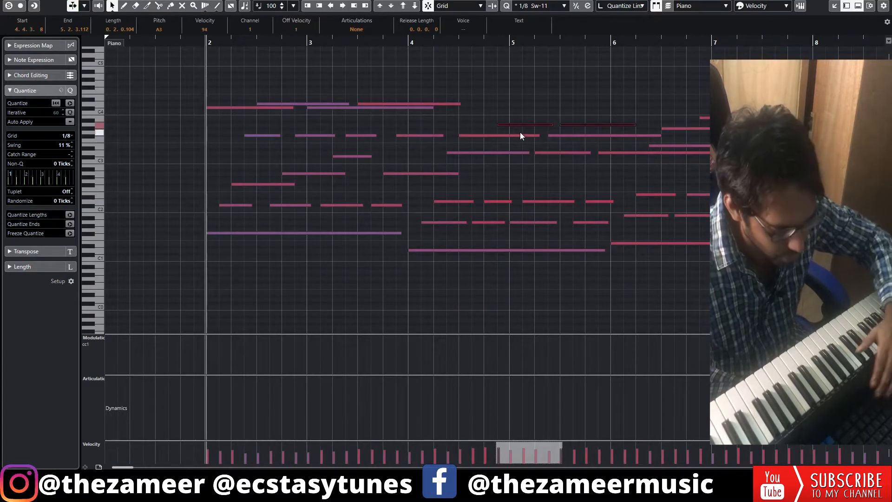
pyautogui.press('Up')
pyautogui.press('Up')
pyautogui.press('Up')
pyautogui.press('Up')
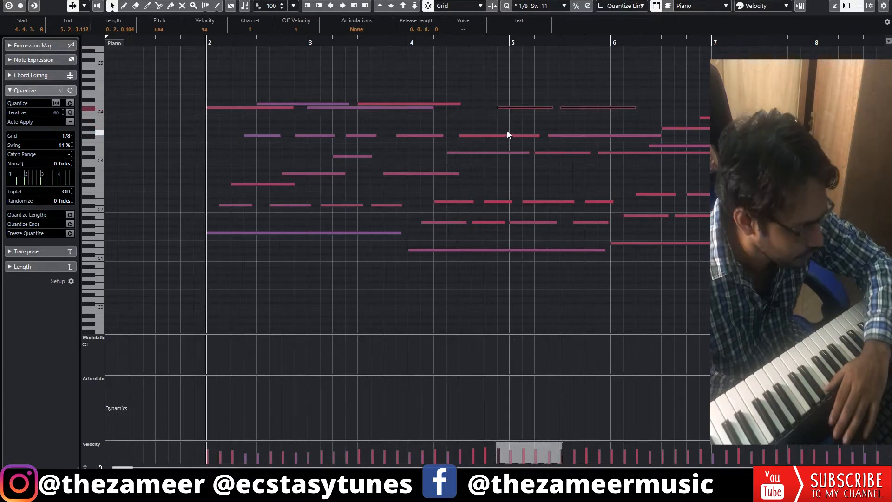
# Raise the left-hand D2 note at 4.4 to F#2
pyautogui.moveTo(449, 189); pyautogui.dragTo(467, 205)
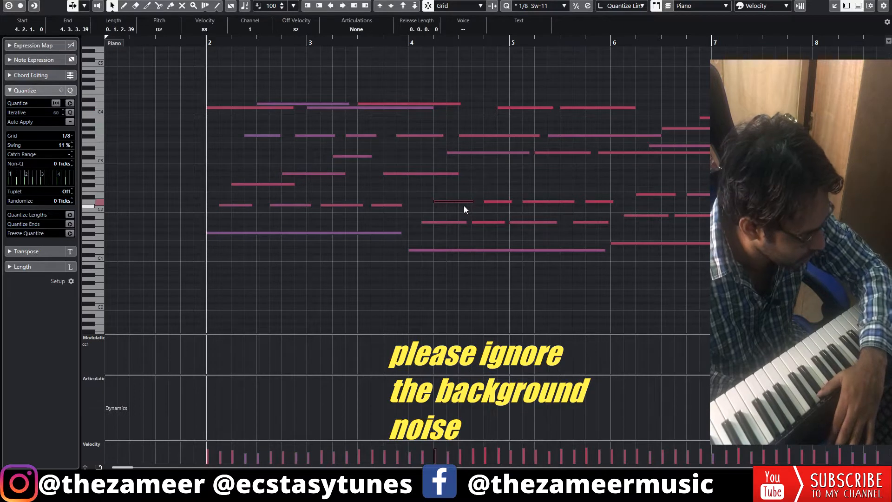
pyautogui.click(495, 202)
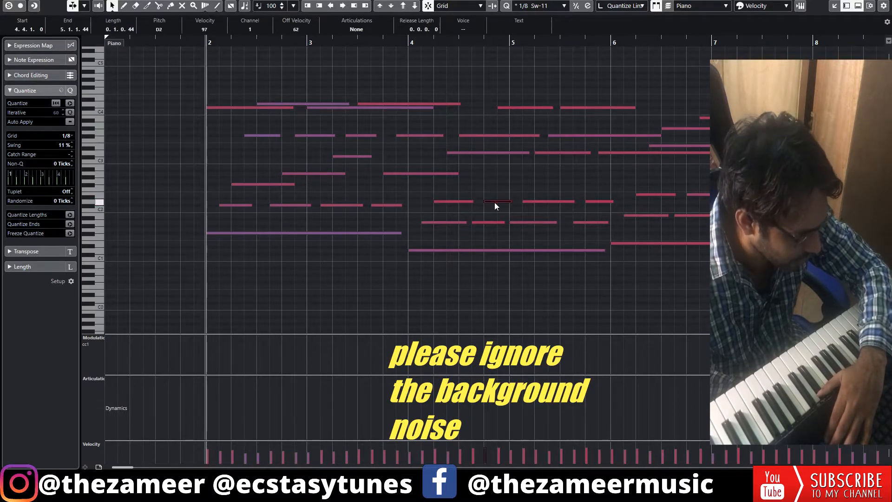
pyautogui.press('Up')
pyautogui.press('Up')
pyautogui.press('Up')
pyautogui.press('Up')
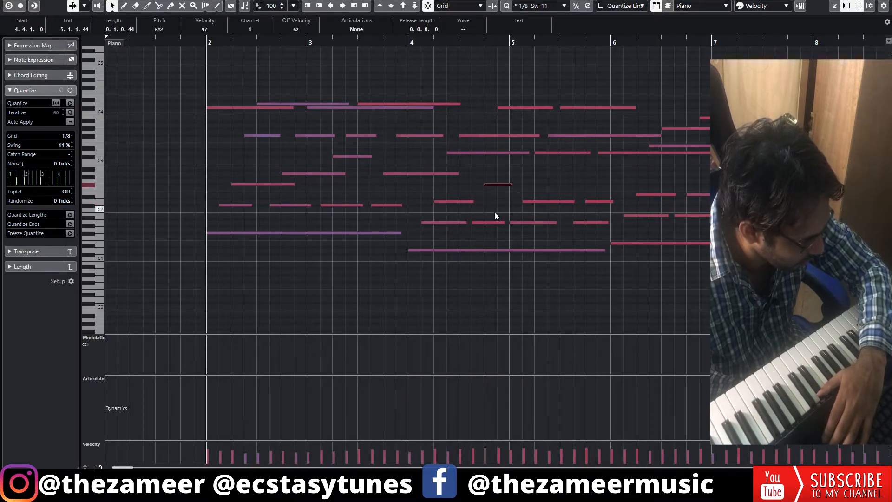
# Raise the left-hand D2 note at 5.1.3 to A2 and the last D2 note of bar 5 to F#2
pyautogui.click(543, 202)
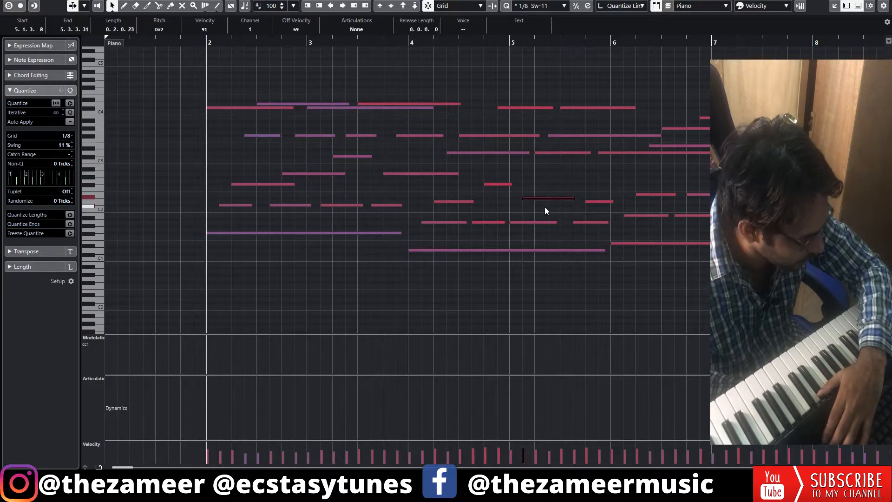
pyautogui.press('Up')
pyautogui.press('Up')
pyautogui.press('Up')
pyautogui.press('Up')
pyautogui.click(599, 202)
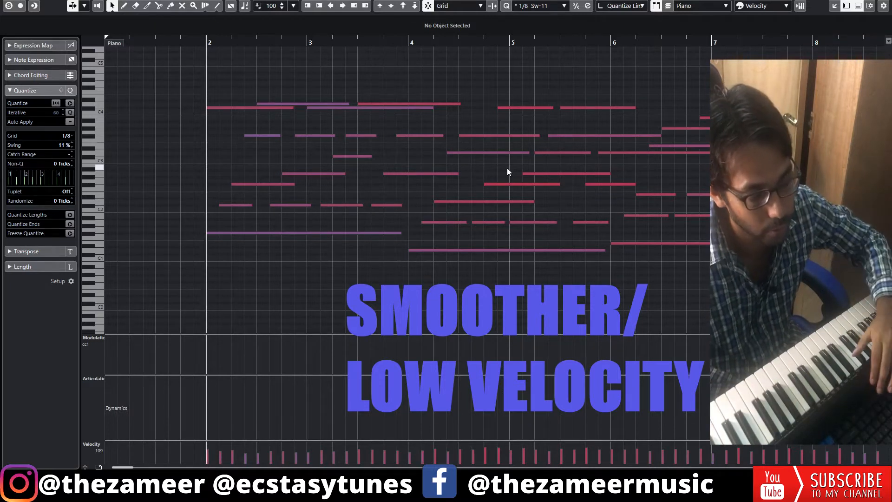
# Lengthen the D2 note at 4.2 and the F#2 note at 4.4 further into bar 5
pyautogui.moveTo(475, 165); pyautogui.dragTo(597, 191)
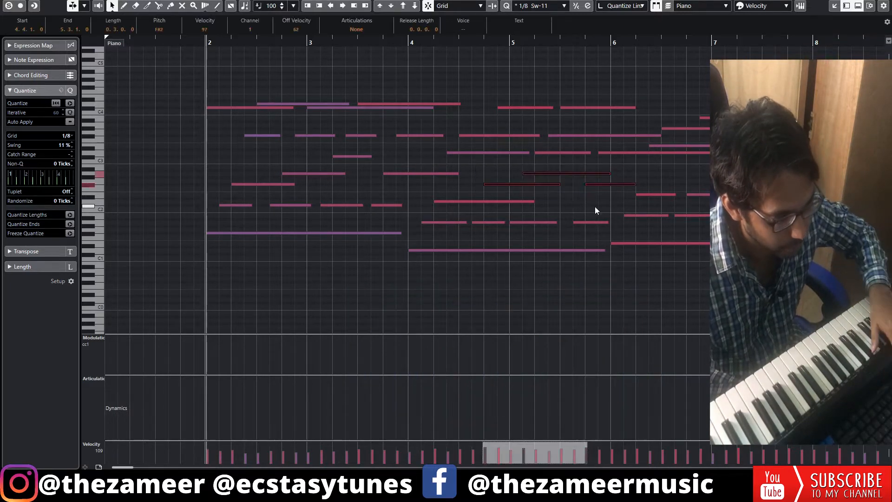
pyautogui.moveTo(492, 171); pyautogui.dragTo(619, 208)
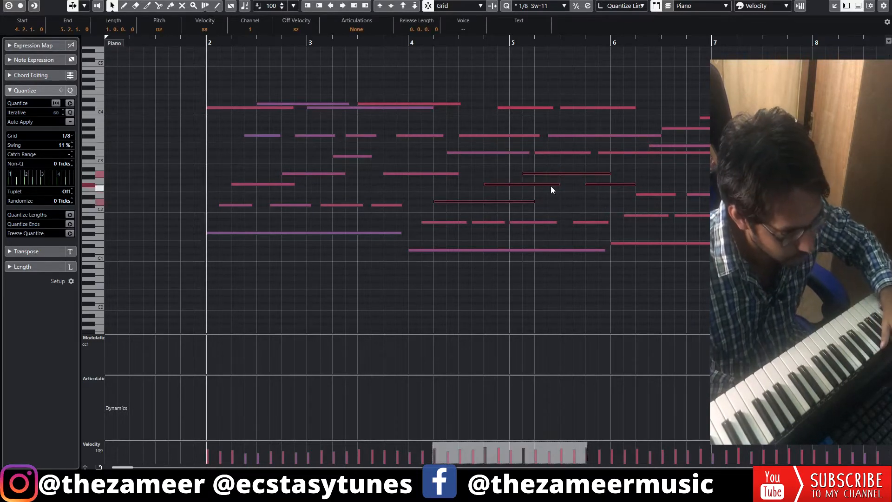
pyautogui.click(554, 205)
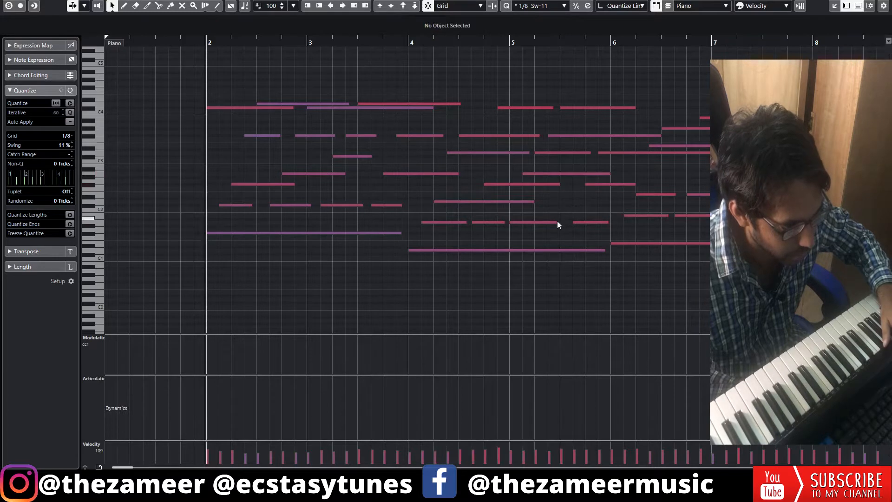
pyautogui.moveTo(533, 202); pyautogui.dragTo(571, 189)
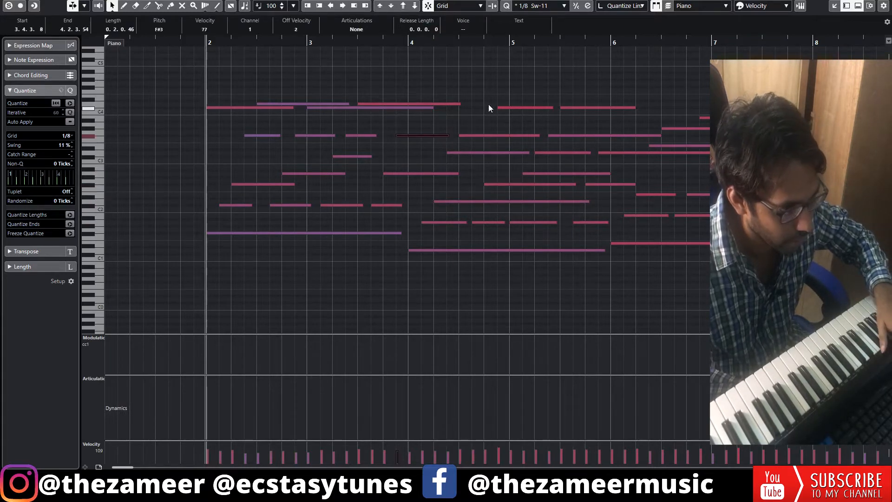
# Play back the passage from bar 2 through bar 5 to check the raised and lengthened notes
pyautogui.moveTo(496, 88); pyautogui.dragTo(645, 140)
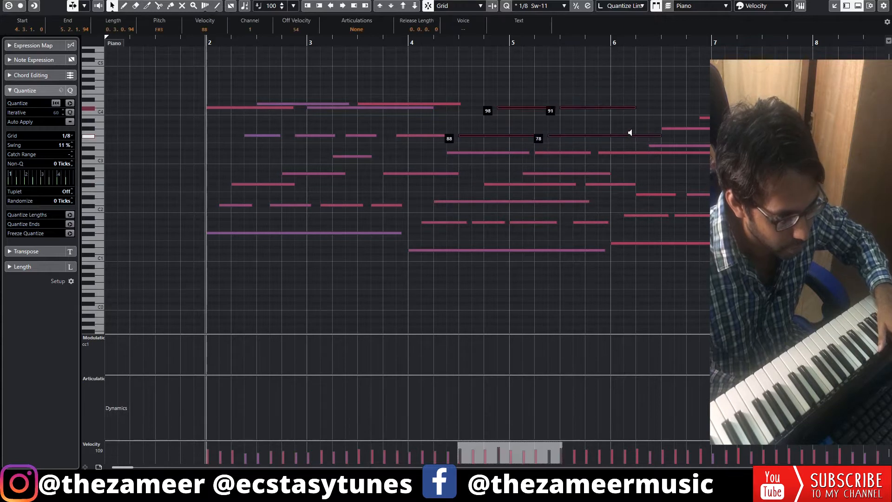
pyautogui.click(624, 129)
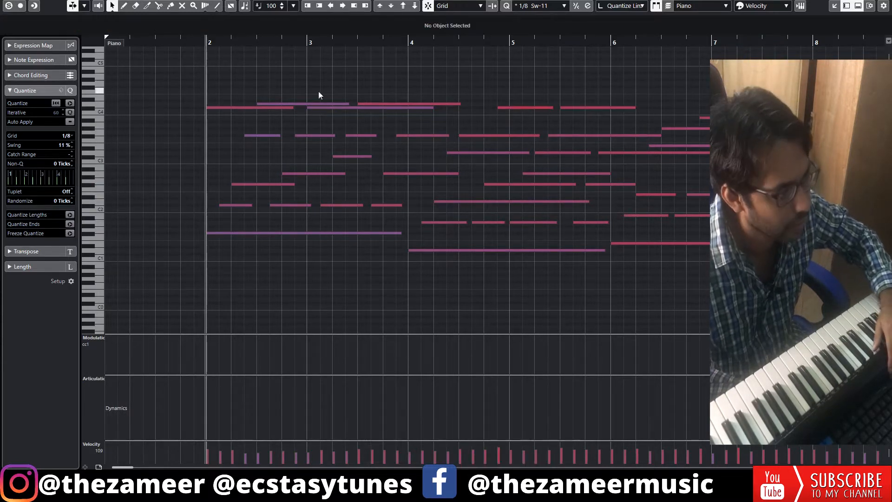
pyautogui.press('space')
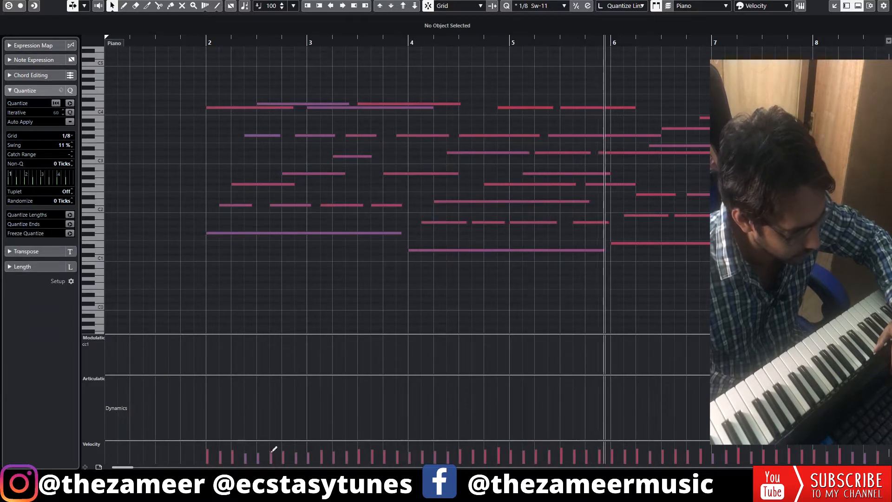
pyautogui.press('space')
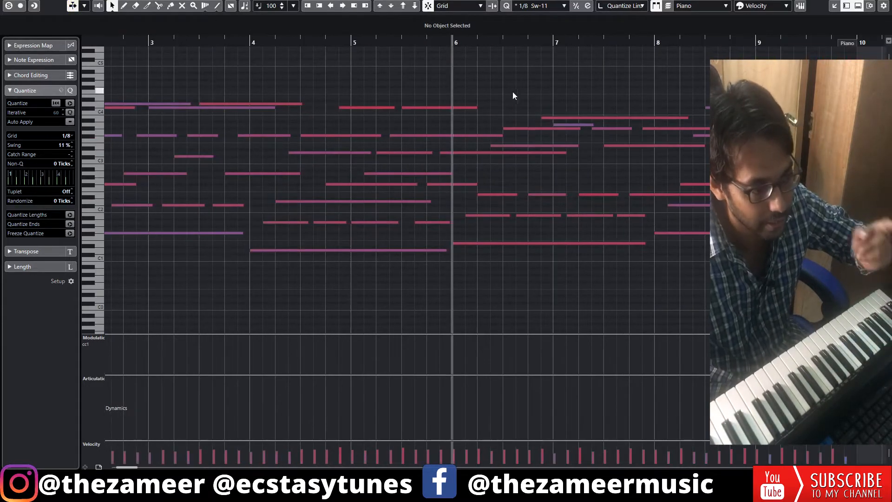
# Raise the left-hand E2 note at 6.4 to G#2 and lengthen the E2 note before it into bar 7
pyautogui.moveTo(512, 88); pyautogui.dragTo(580, 145)
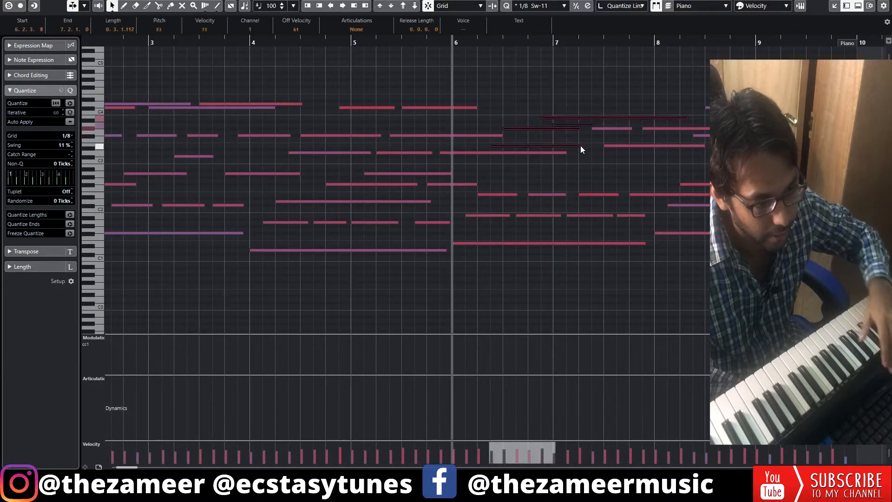
pyautogui.click(599, 126)
pyautogui.moveTo(490, 184); pyautogui.dragTo(581, 246)
pyautogui.click(497, 194)
pyautogui.click(544, 194)
pyautogui.press('Up')
pyautogui.press('Up')
pyautogui.press('Up')
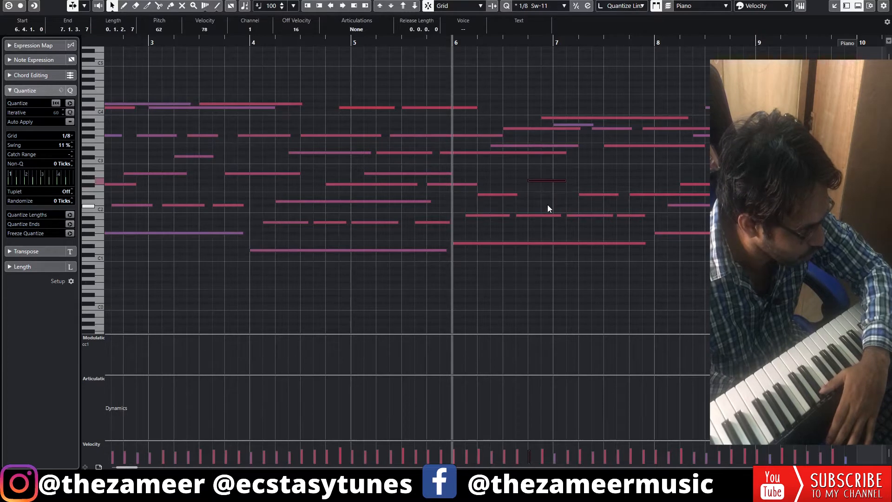
pyautogui.moveTo(517, 194); pyautogui.dragTo(566, 195)
# Raise the E2 note at 7.2 to B2 and lengthen the G#2 note at 6.4 further into bar 7
pyautogui.click(595, 195)
pyautogui.press('Up')
pyautogui.press('Up')
pyautogui.press('Up')
pyautogui.press('Up')
pyautogui.press('Up')
pyautogui.press('Up')
pyautogui.press('Up')
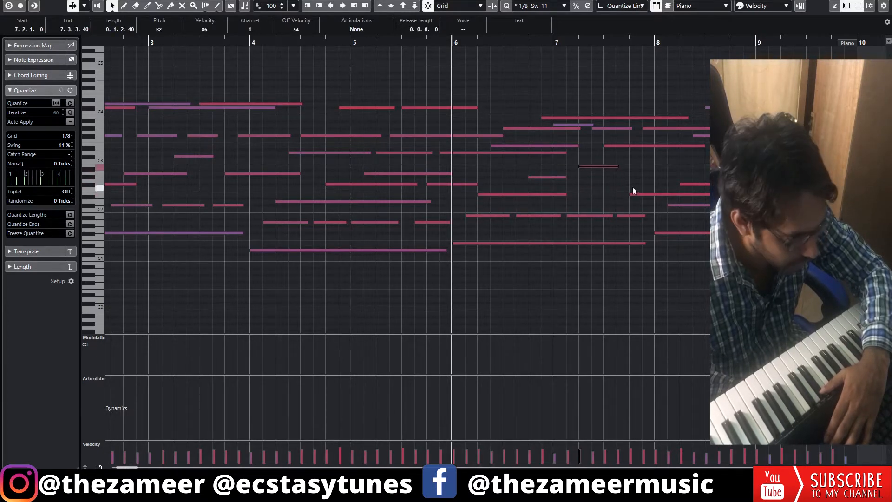
pyautogui.moveTo(563, 178); pyautogui.dragTo(603, 178)
pyautogui.click(645, 195)
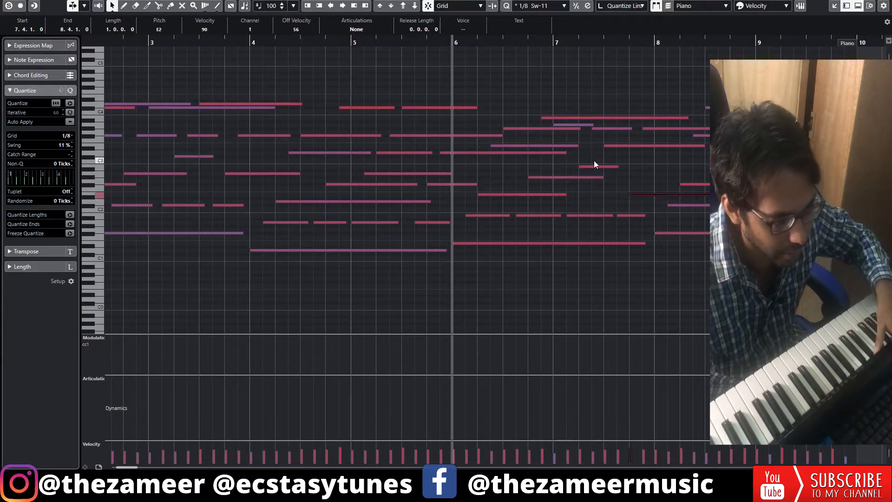
# Audition the upper notes around bars 6 and 7, and raise the G#3 note at 7.2.3 to D4
pyautogui.click(555, 145)
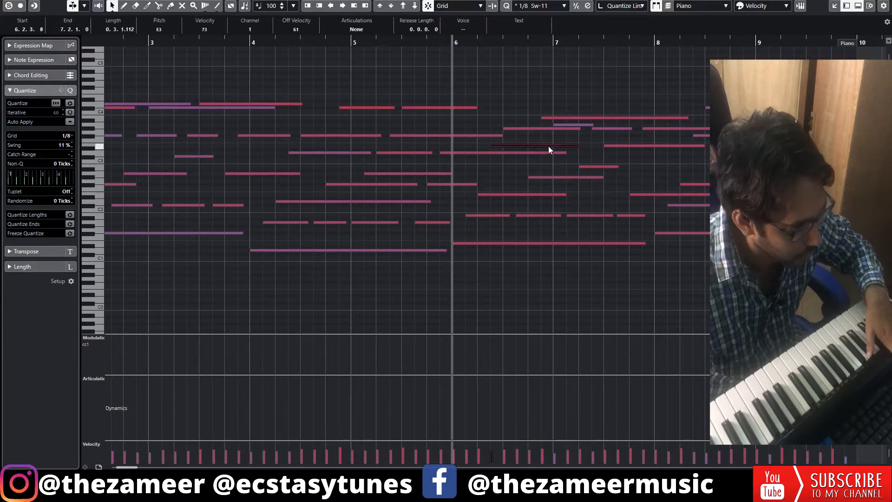
pyautogui.click(537, 129)
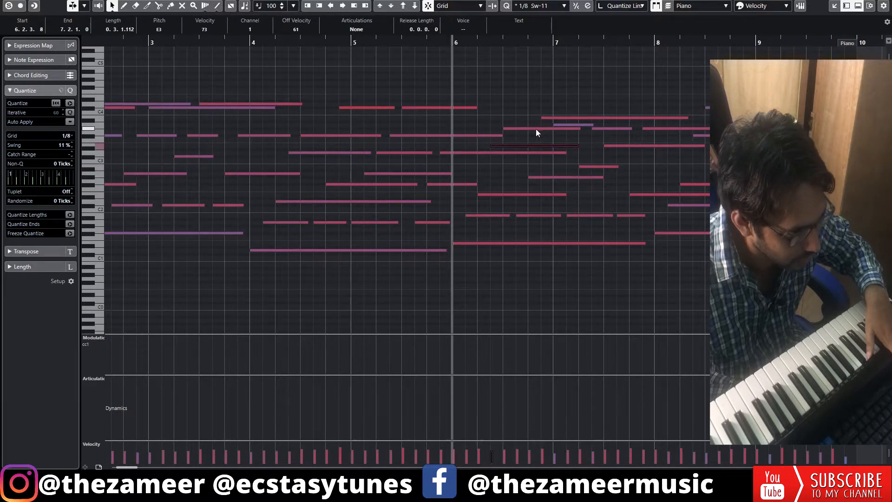
pyautogui.click(561, 117)
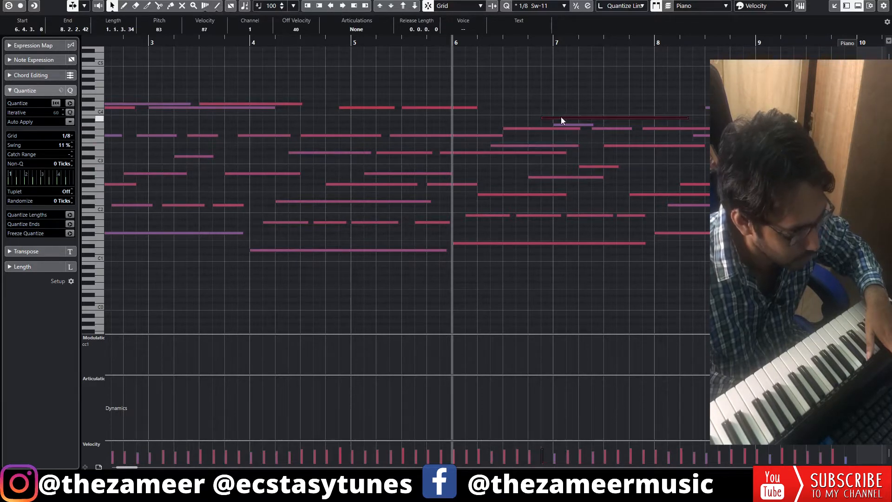
pyautogui.click(566, 125)
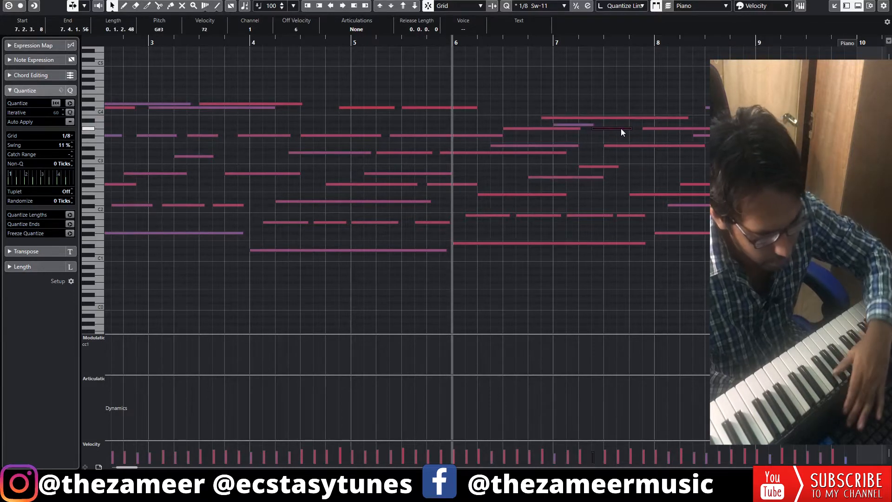
pyautogui.press('Up')
pyautogui.press('Up')
pyautogui.press('Up')
pyautogui.press('Up')
pyautogui.press('Up')
pyautogui.press('Up')
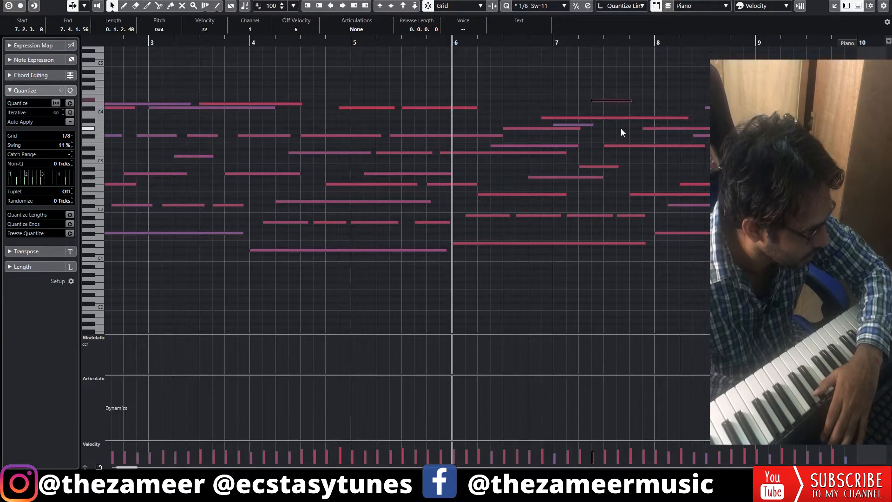
pyautogui.press('Down')
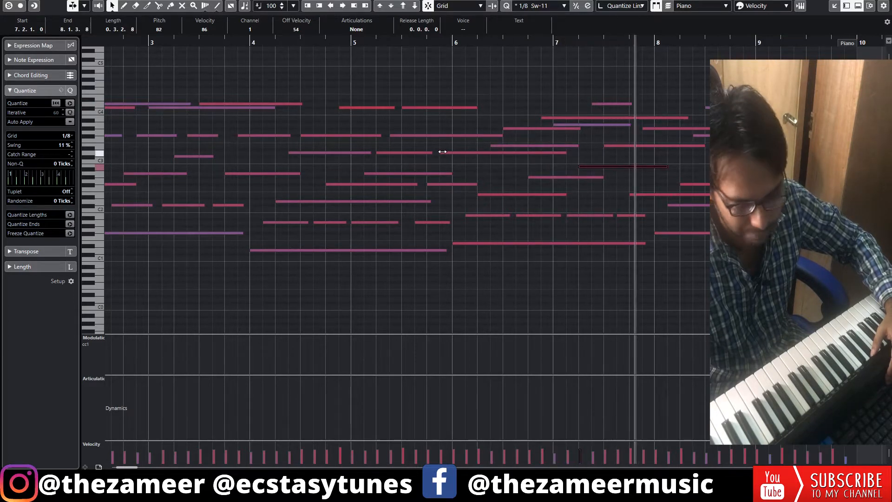
pyautogui.click(762, 283)
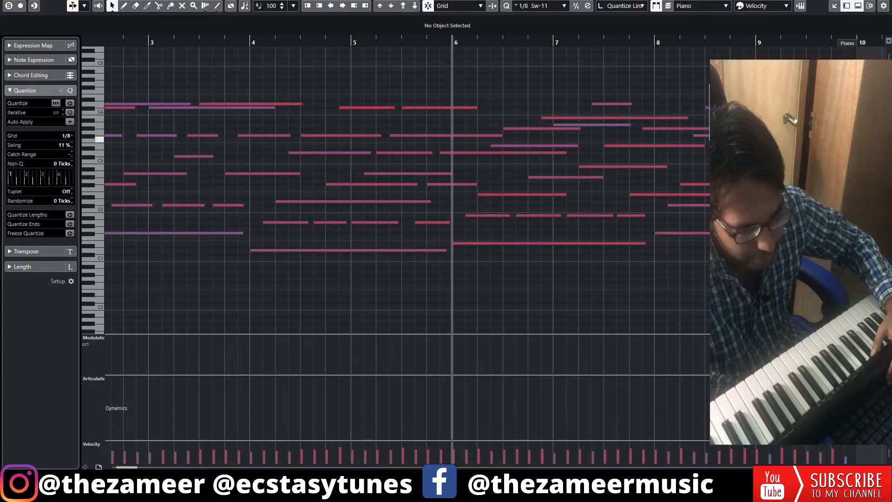
# Try raising the left-hand F#2 note at 8.2 to A2 and restore its pitch
pyautogui.hscroll(5, 613, 275)
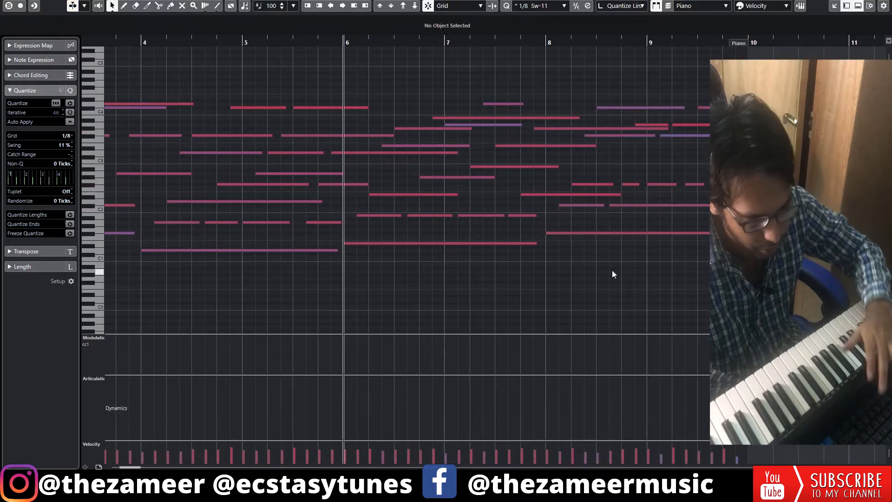
pyautogui.click(598, 184)
pyautogui.press('Up')
pyautogui.press('Up')
pyautogui.press('Up')
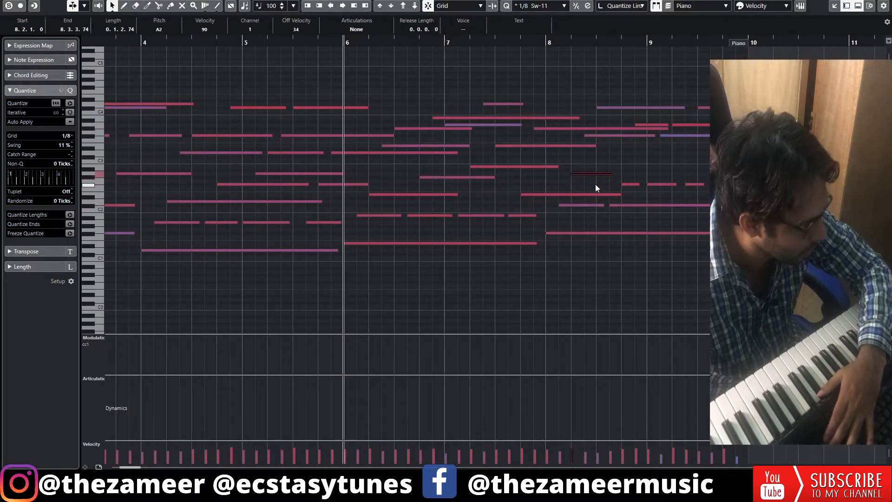
pyautogui.press('Down')
pyautogui.press('Down')
pyautogui.press('Down')
# Raise the left-hand F#2 note at 8.4 to E3
pyautogui.click(627, 175)
pyautogui.click(631, 185)
pyautogui.press('Up')
pyautogui.press('Up')
pyautogui.press('Up')
pyautogui.press('Up')
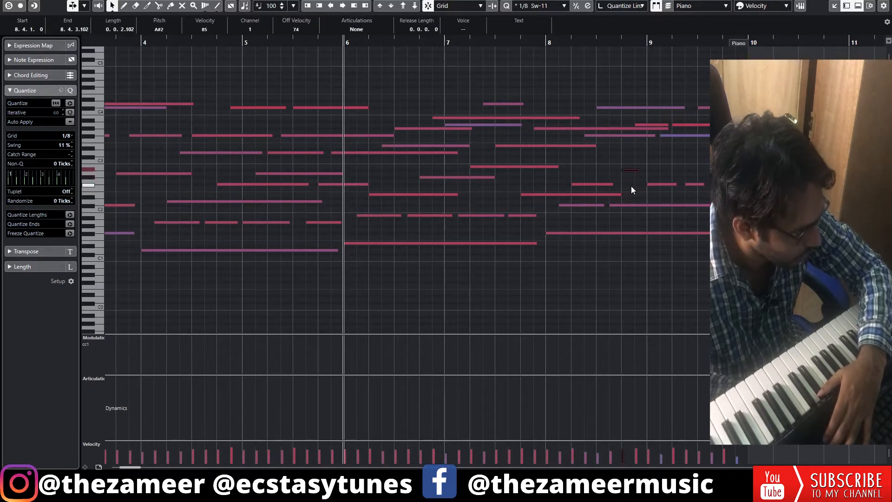
pyautogui.press('Up')
pyautogui.press('Up')
pyautogui.press('Up')
pyautogui.press('Up')
pyautogui.press('Up')
pyautogui.press('Up')
# Lengthen the F#2 note at 8.2 to about 8.4.3 and the E3 note at 8.4 to about 9.3.2
pyautogui.moveTo(613, 183); pyautogui.dragTo(638, 183)
pyautogui.moveTo(639, 146); pyautogui.dragTo(684, 147)
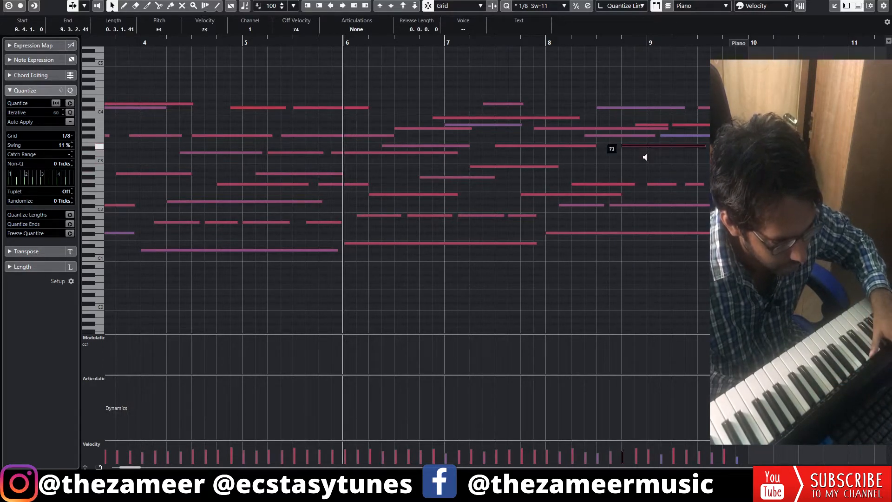
pyautogui.click(626, 184)
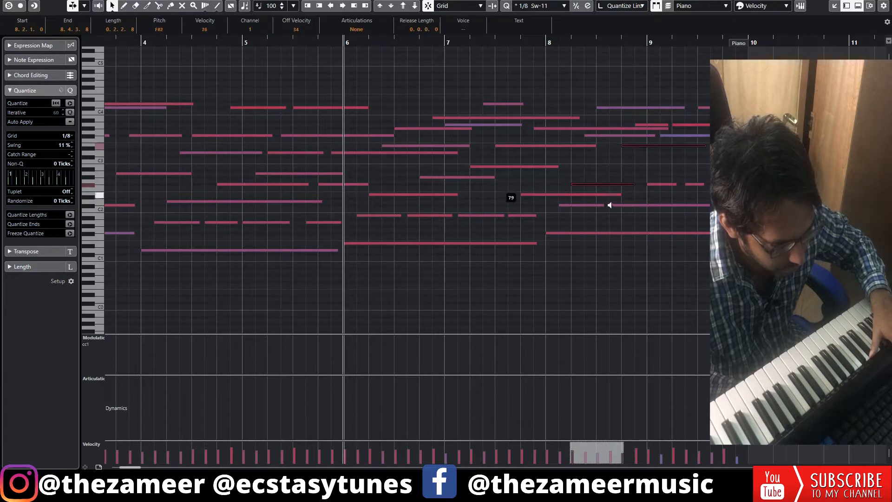
pyautogui.click(638, 188)
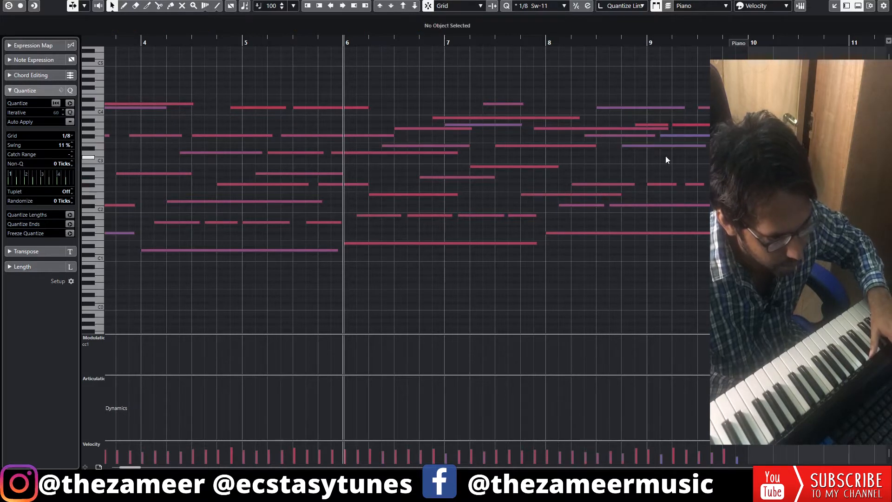
# Raise the F#2 note at 9.1 to A2 and lengthen the F#2 note at 8.2 into bar 9
pyautogui.click(668, 185)
pyautogui.press('Up')
pyautogui.press('Up')
pyautogui.press('Up')
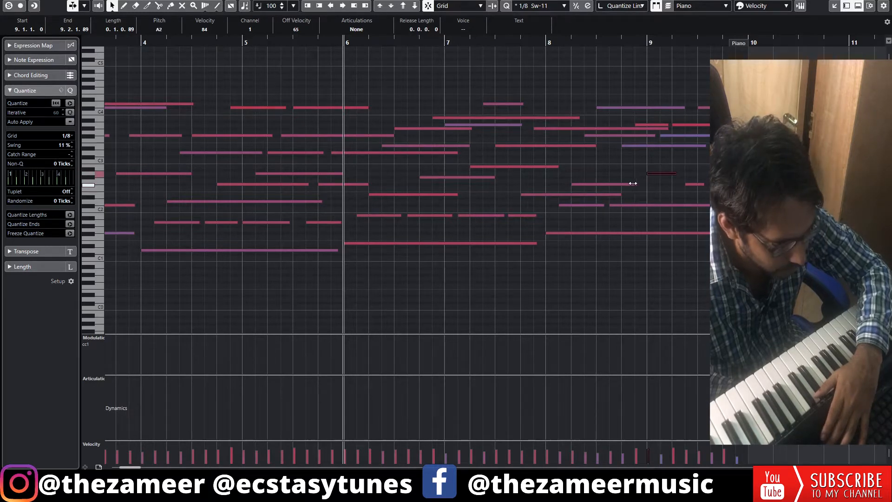
pyautogui.moveTo(633, 184); pyautogui.dragTo(673, 183)
# Lengthen the F#2 note at 9.2.3 to about 9.4.2
pyautogui.click(693, 185)
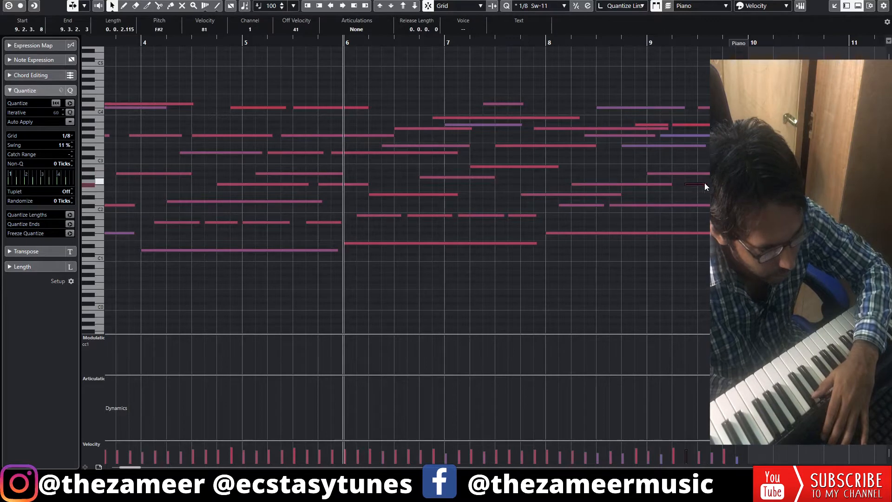
pyautogui.press('Right')
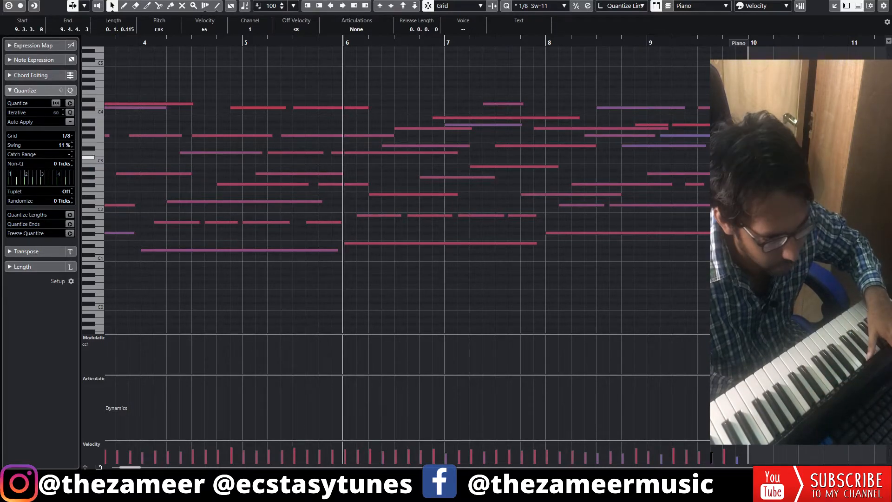
pyautogui.press('Left')
pyautogui.press('g')
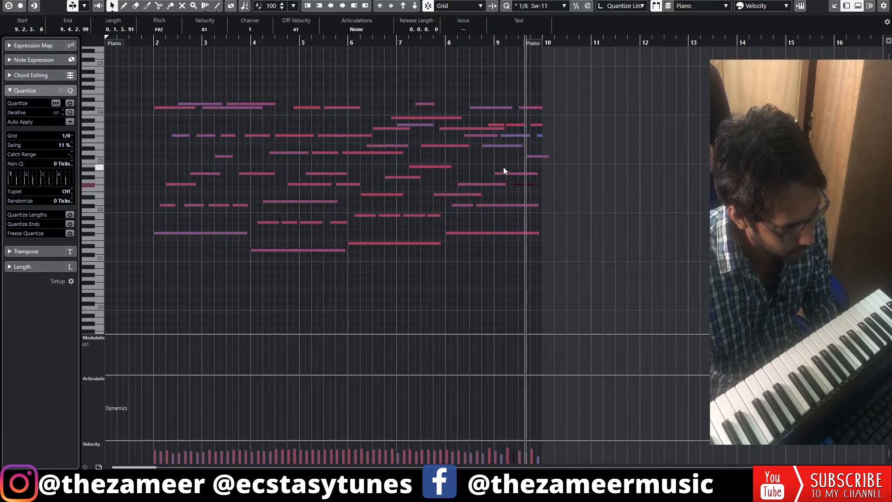
# Play back the edited piano passage from just before bar 2 and return to the project window
pyautogui.click(546, 133)
pyautogui.press('space')
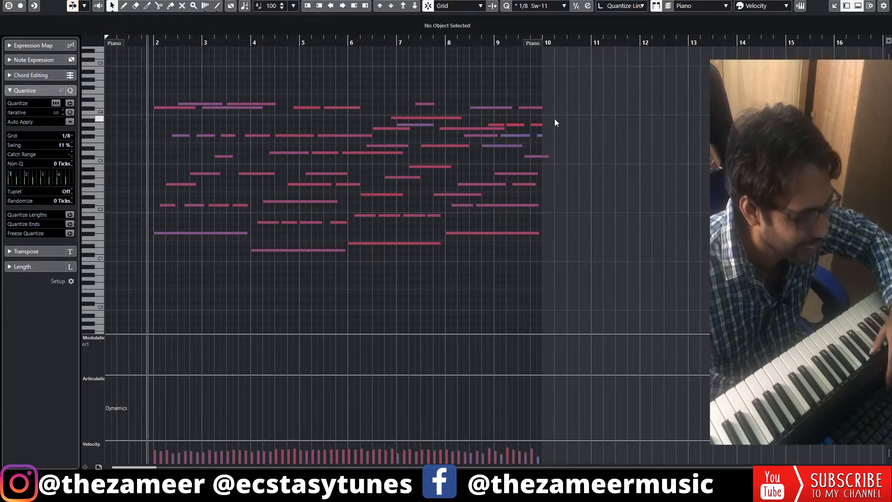
pyautogui.press('Escape')
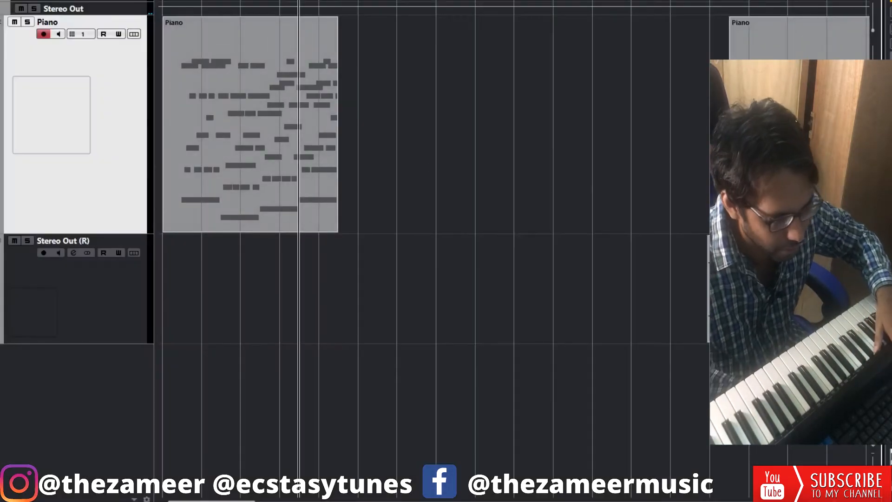
# Trim the empty start of the Piano part so that it begins at its first note at bar 2
pyautogui.click(175, 195)
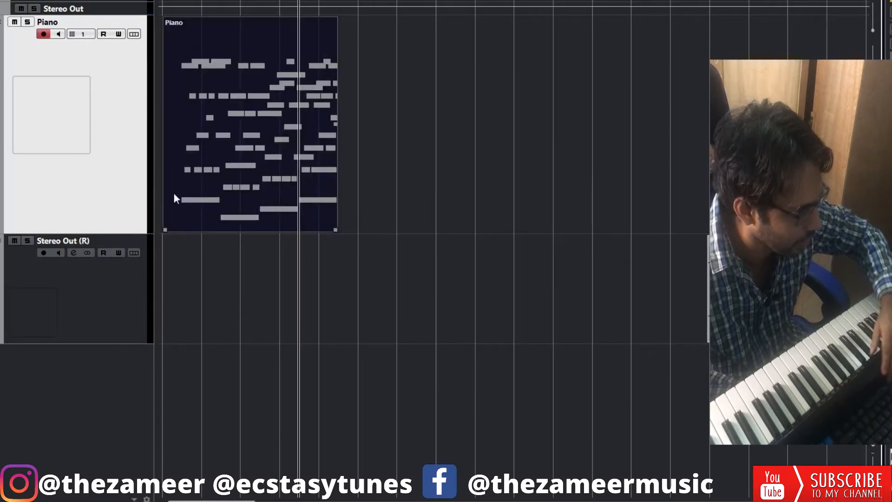
pyautogui.moveTo(164, 205); pyautogui.dragTo(175, 205)
pyautogui.click(860, 0)
pyautogui.click(860, 0)
pyautogui.moveTo(171, 0); pyautogui.dragTo(171, 14)
pyautogui.moveTo(200, 231); pyautogui.dragTo(237, 235)
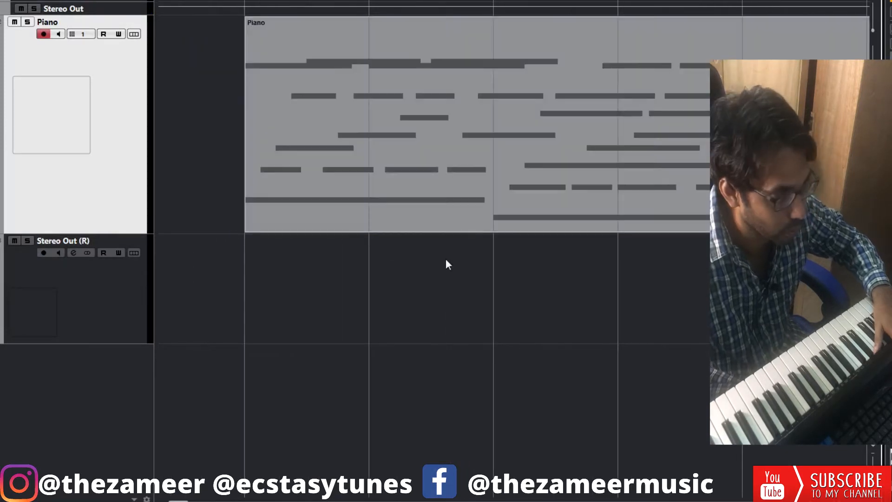
# Change the Piano track's colour to blue
pyautogui.click(2, 28)
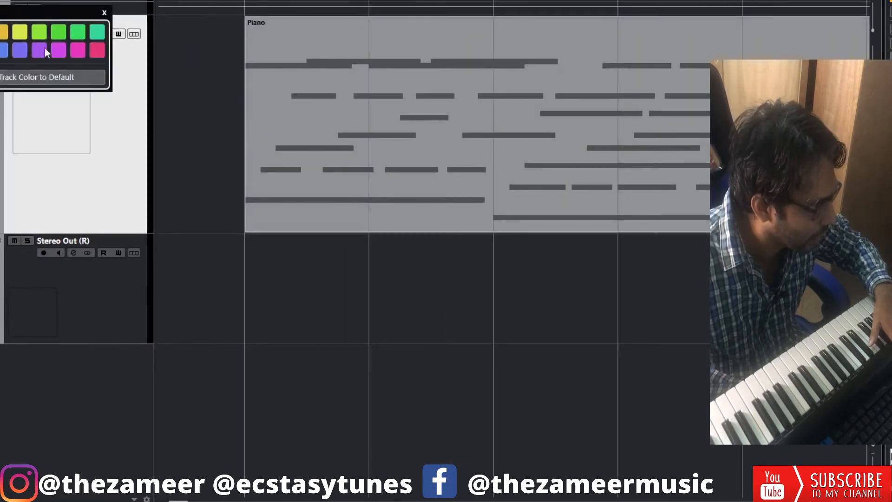
pyautogui.click(4, 50)
pyautogui.click(205, 237)
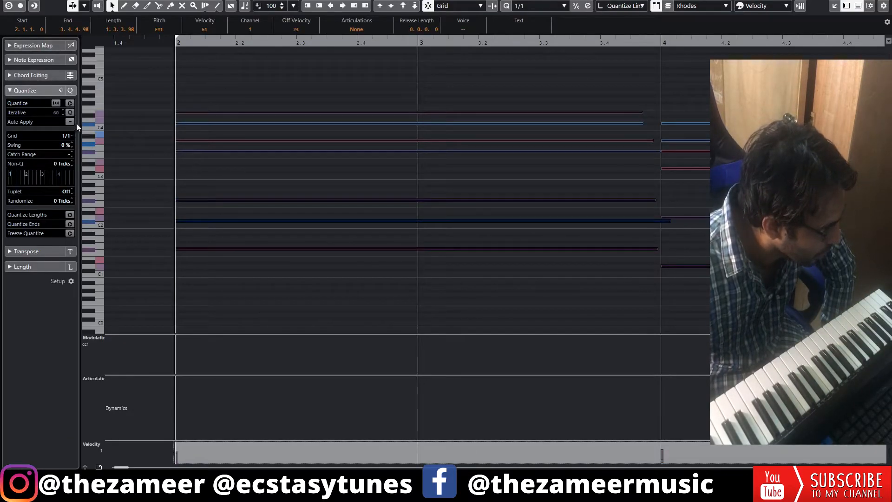
# Quantize the Rhodes chords with 20% swing and 14 ticks of randomization, and pull the early note start before bar 2 forward
pyautogui.moveTo(65, 150); pyautogui.dragTo(76, 118)
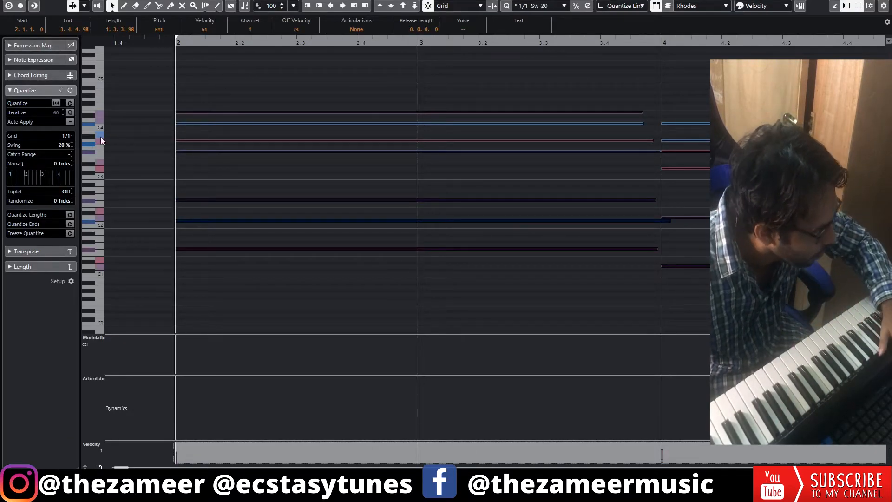
pyautogui.moveTo(71, 194); pyautogui.dragTo(74, 183)
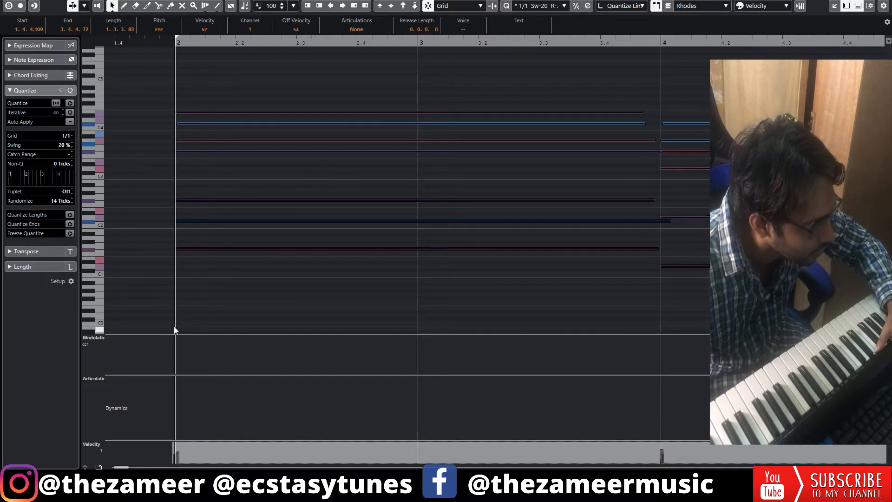
pyautogui.moveTo(168, 42); pyautogui.dragTo(168, 79)
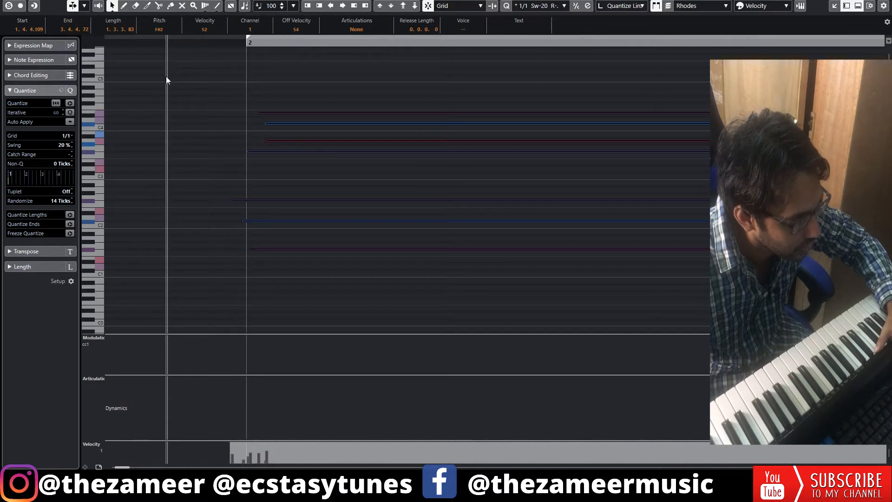
pyautogui.moveTo(234, 205); pyautogui.dragTo(251, 206)
pyautogui.hotkey('shift', 'f')
pyautogui.moveTo(198, 84); pyautogui.dragTo(255, 269)
pyautogui.moveTo(207, 251); pyautogui.dragTo(685, 256)
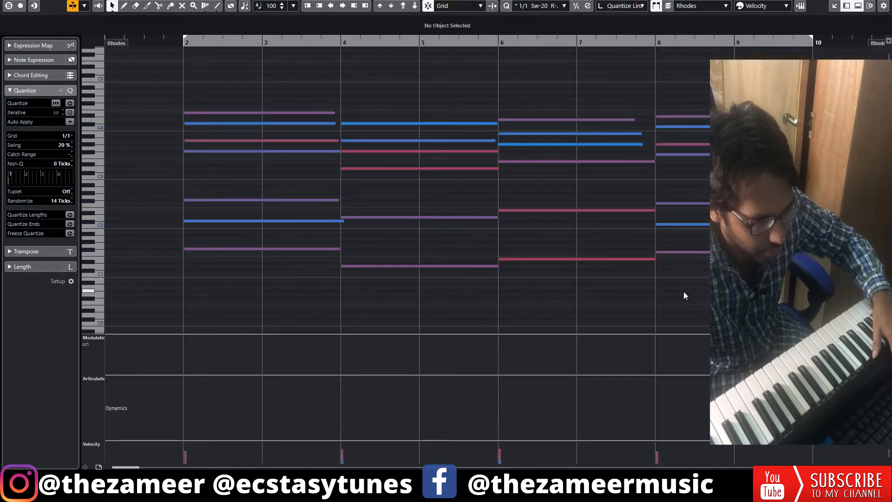
# Set the quantize grid to 1/16 and draw a rising line of notes above the Rhodes chord from bar 8
pyautogui.scroll(5, 566, 76)
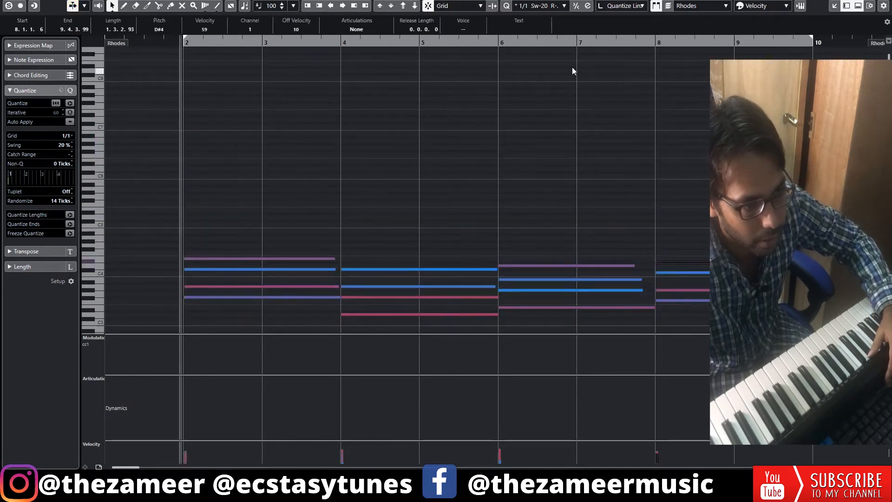
pyautogui.scroll(3, 641, 176)
pyautogui.scroll(-2, 669, 176)
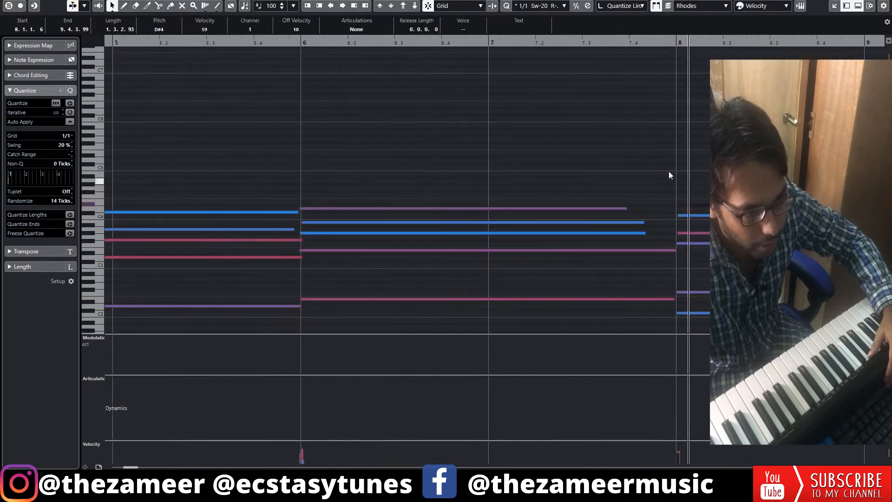
pyautogui.click(548, 7)
pyautogui.click(572, 59)
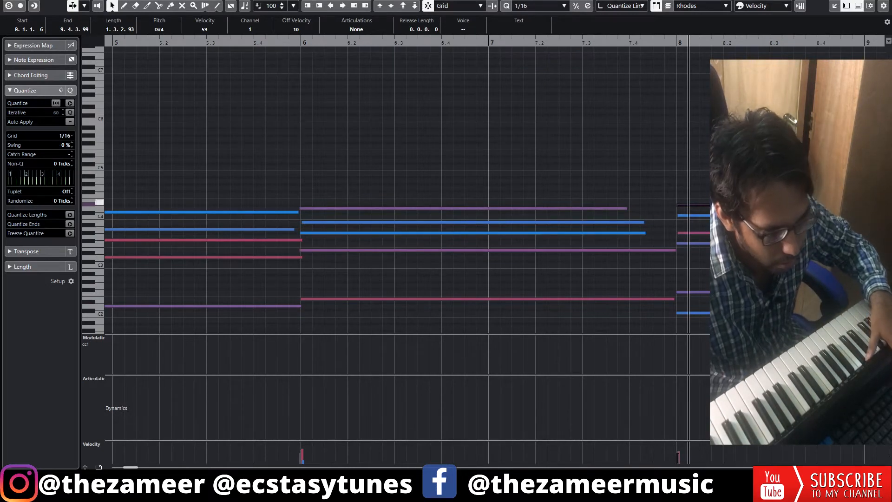
pyautogui.keyDown('alt'); pyautogui.click(736, 191); pyautogui.keyUp('alt')
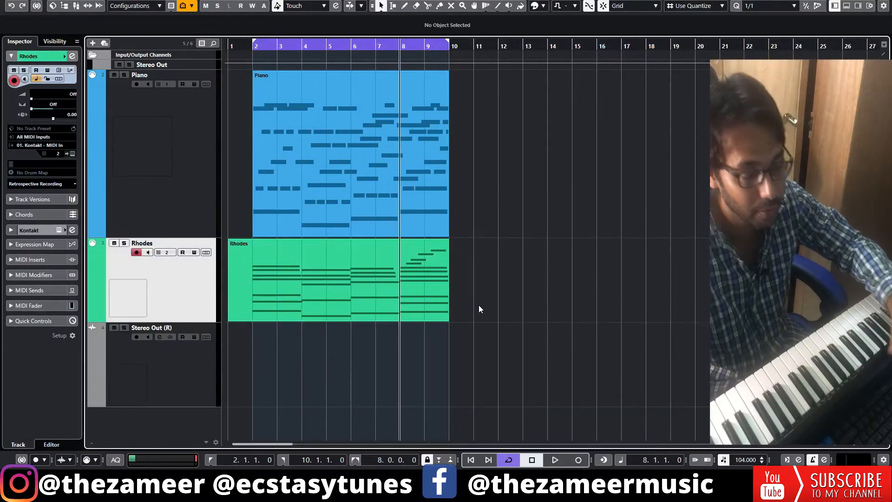
# Trim the empty start of the Rhodes part so that it begins at bar 2
pyautogui.moveTo(229, 321); pyautogui.dragTo(250, 316)
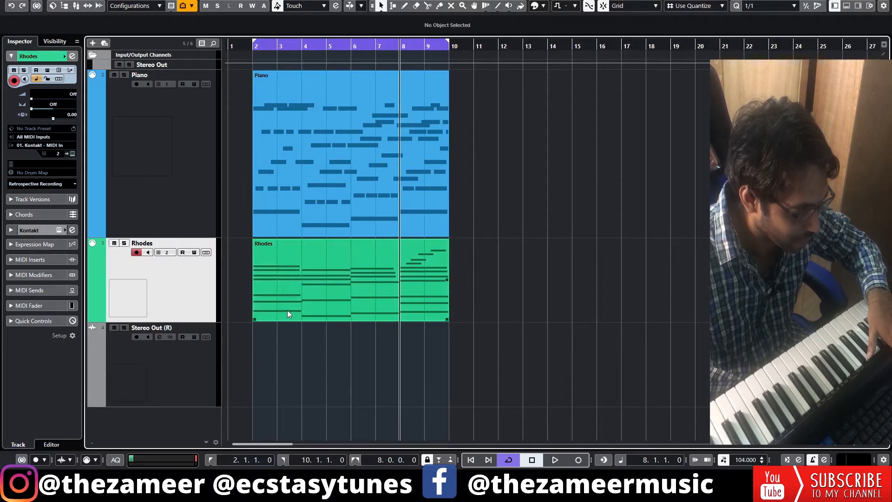
pyautogui.click(191, 297)
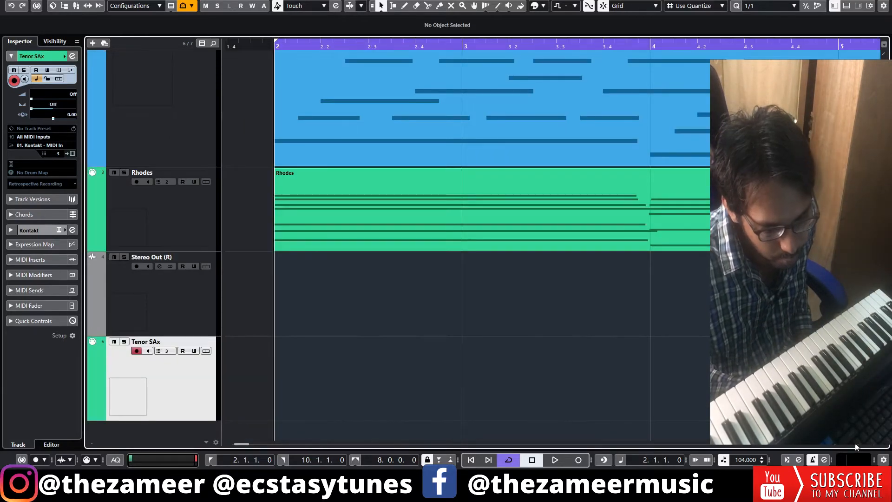
# Create a new version of the Tenor SAx track and record the sax melody into it across bars 2 to 9
pyautogui.click(854, 448)
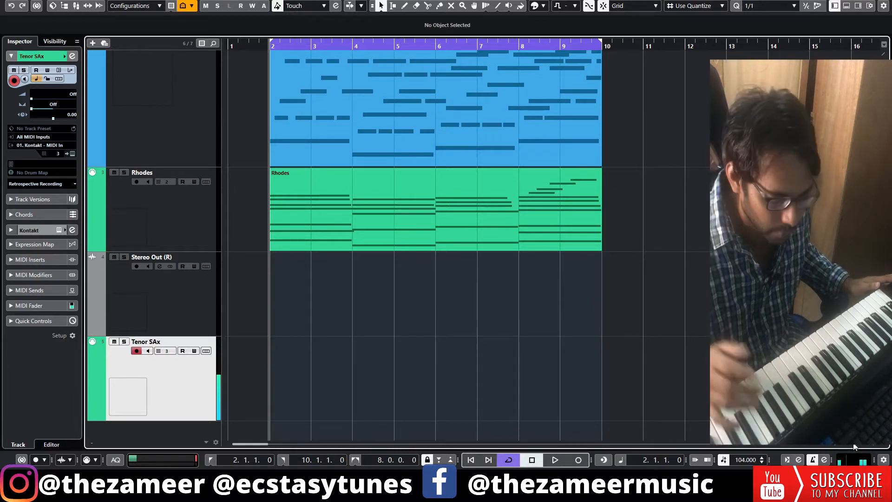
pyautogui.hotkey('ctrl', 'shift', 'n')
pyautogui.press('KP_Multiply')
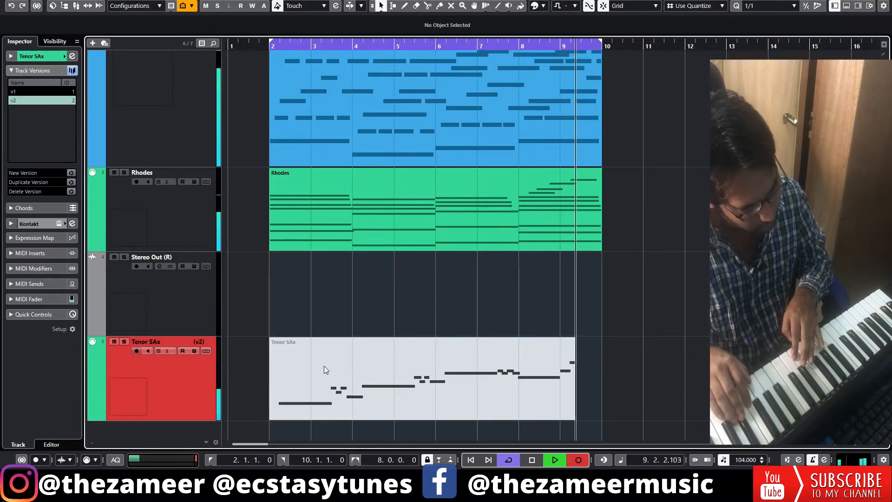
pyautogui.press('space')
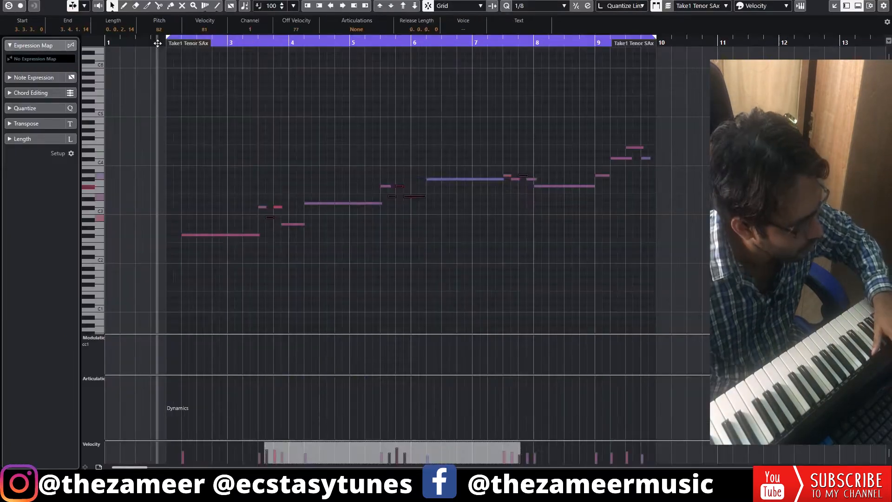
# Adjust the velocities of the opening Tenor SAx phrase through bars 3 and 4
pyautogui.moveTo(158, 43); pyautogui.dragTo(496, 262)
pyautogui.click(433, 236)
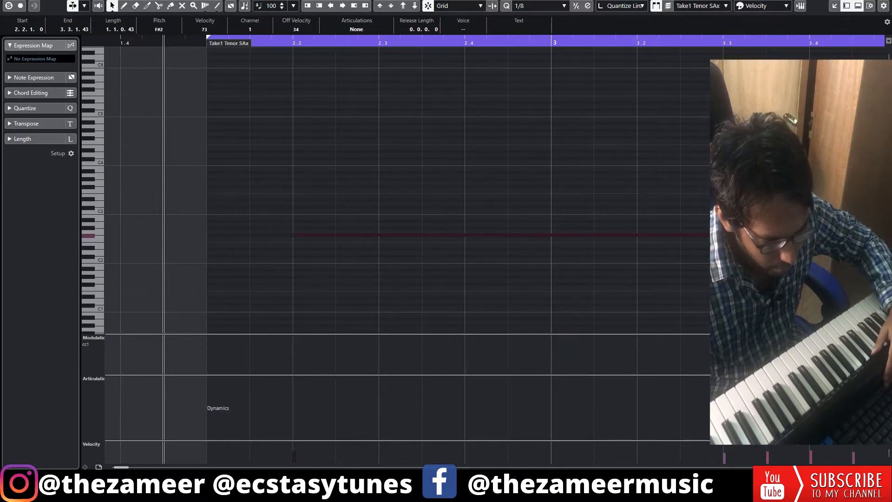
pyautogui.scroll(-5, 272, 222)
pyautogui.hscroll(3, 273, 222)
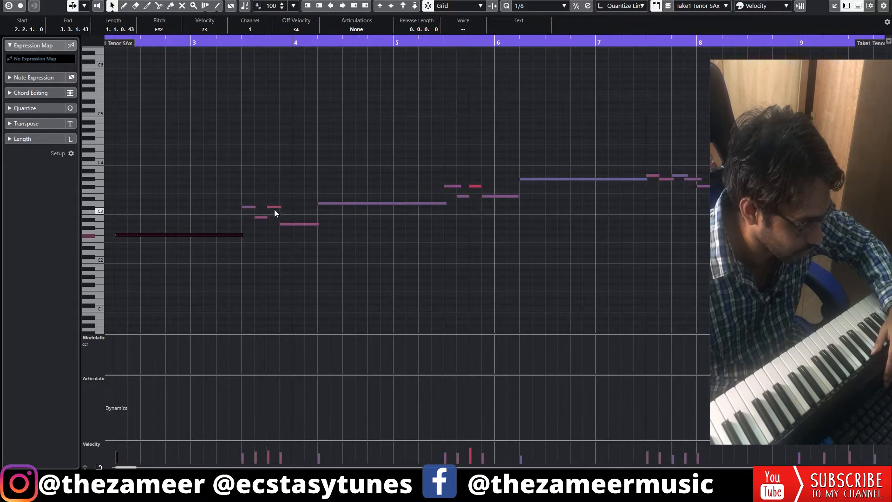
pyautogui.click(306, 224)
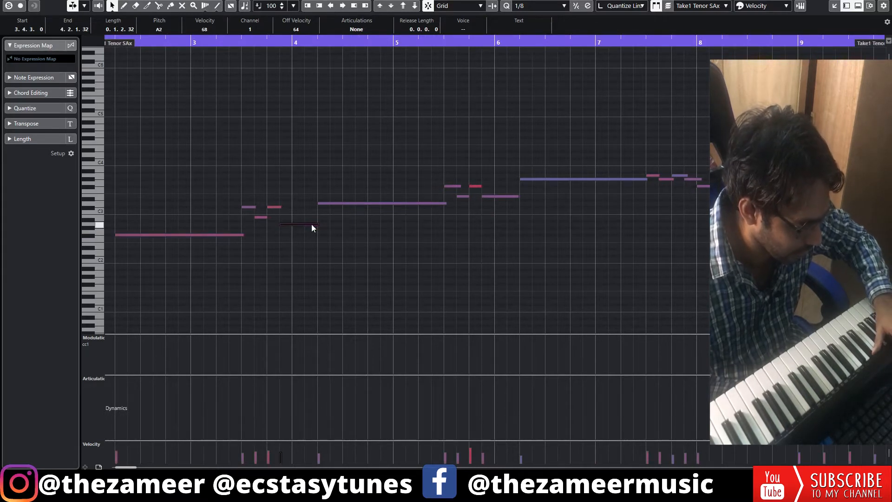
pyautogui.click(275, 207)
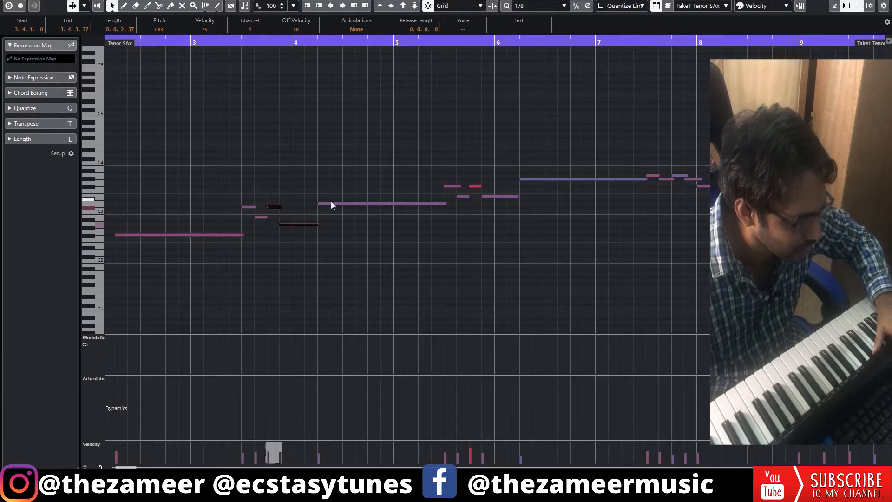
# Soften the sax note velocities from bar 4 to bar 6, adjust those from bar 6 to bar 8, and play the melody
pyautogui.moveTo(442, 163); pyautogui.dragTo(508, 205)
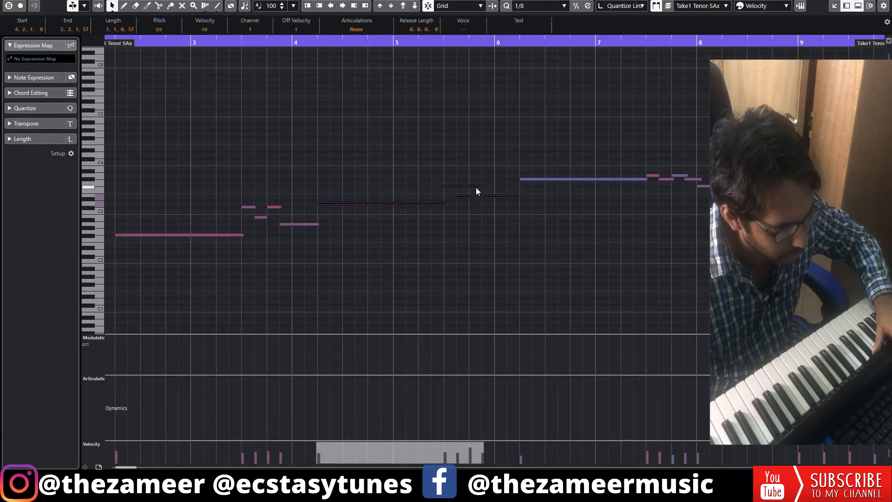
pyautogui.click(478, 216)
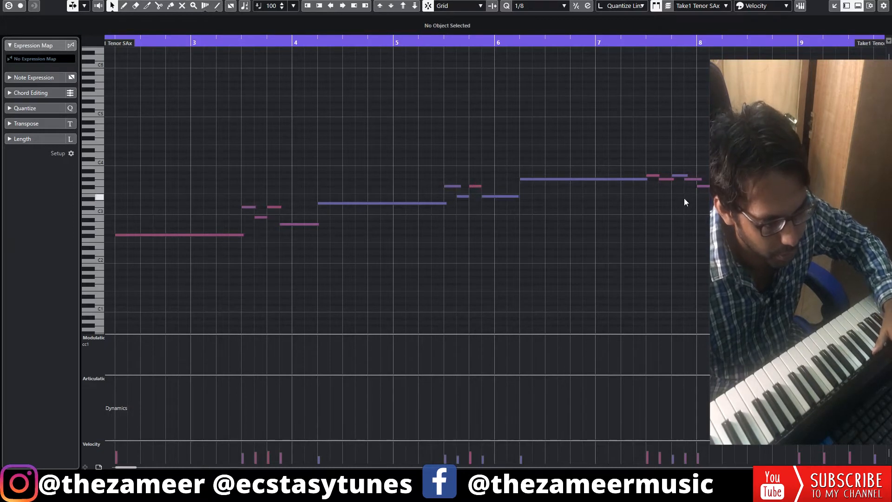
pyautogui.moveTo(608, 132); pyautogui.dragTo(728, 218)
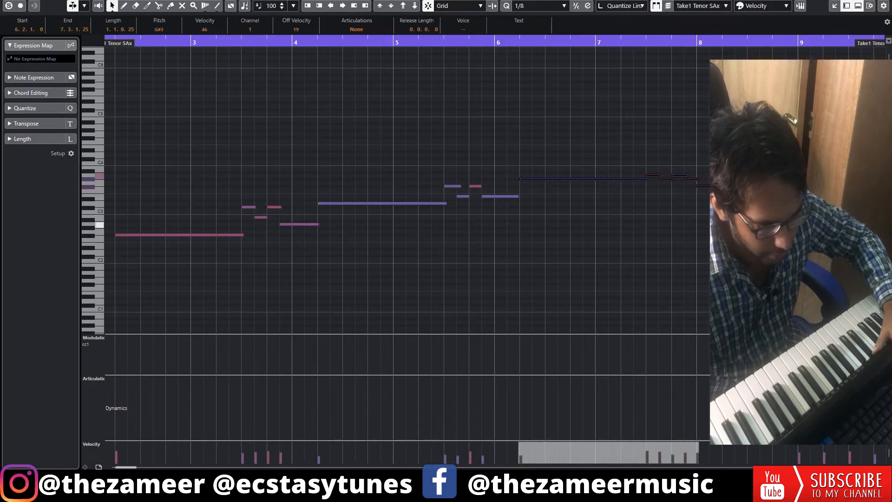
pyautogui.click(631, 134)
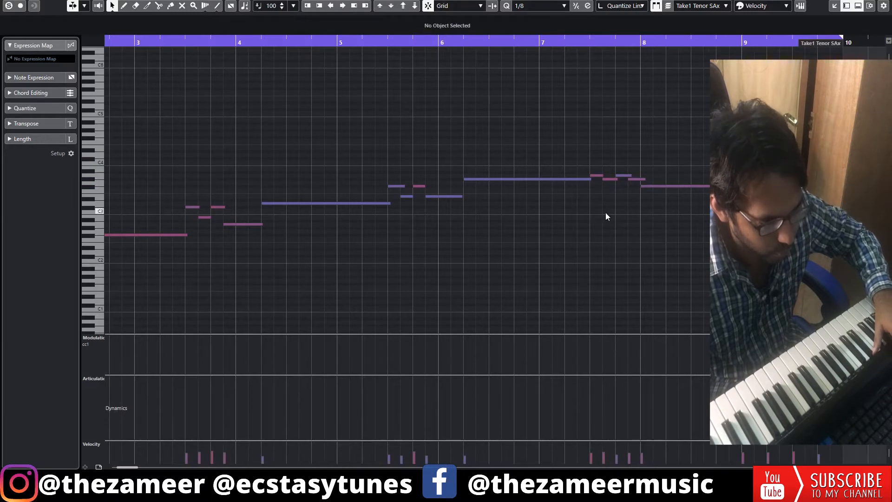
pyautogui.press('space')
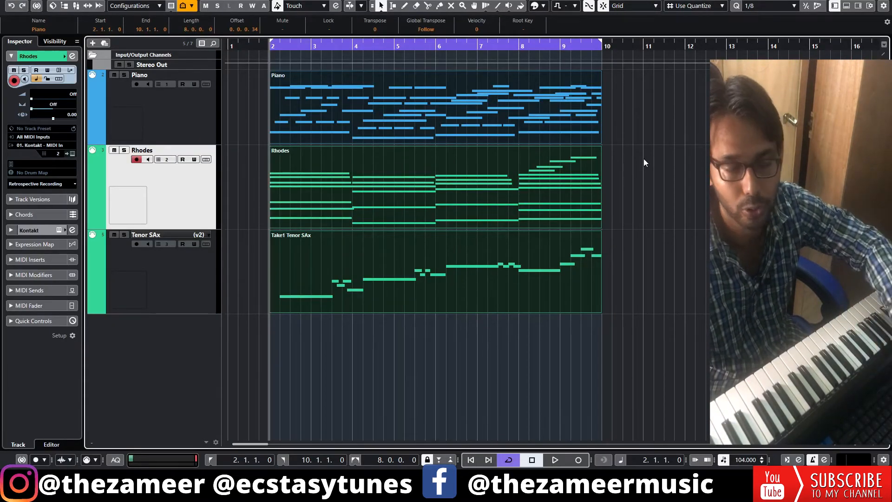
# Render the Piano, Rhodes and Tenor SAx parts in place to one audio file named SAMPLES, using Complete Signal Path + Master FX
pyautogui.hotkey('ctrl', 'a')
pyautogui.click(297, 412)
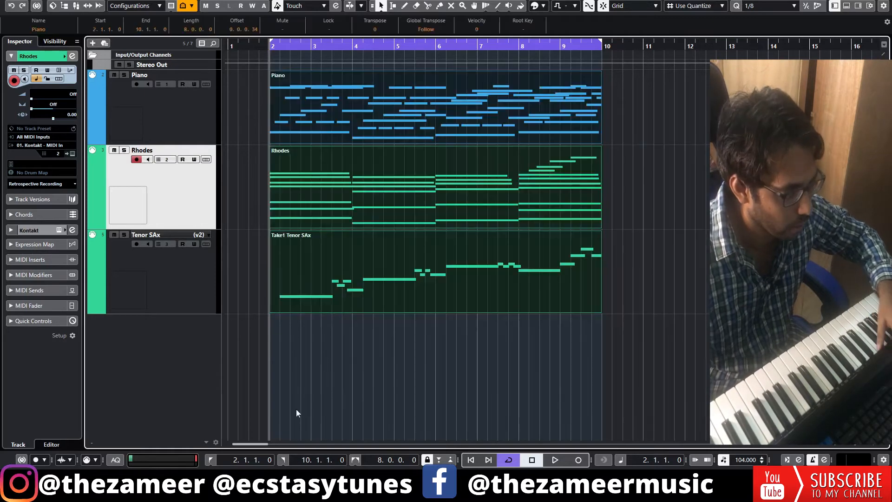
pyautogui.rightClick(391, 278)
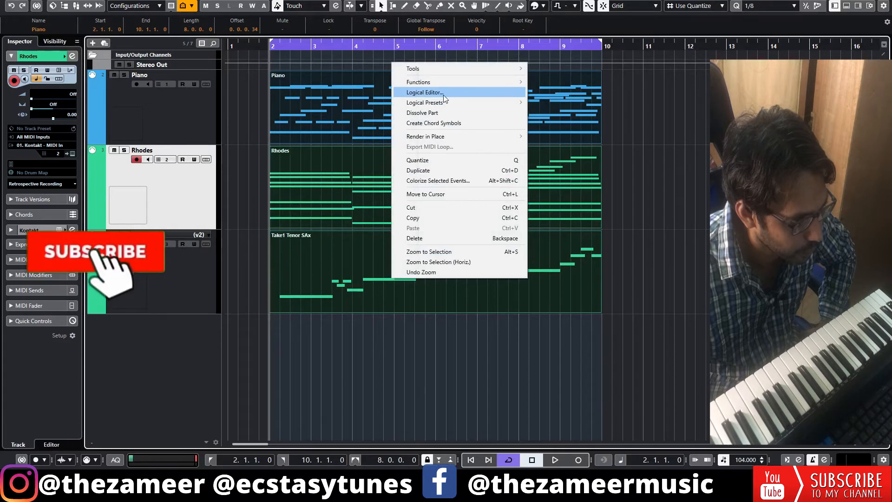
pyautogui.moveTo(446, 135)
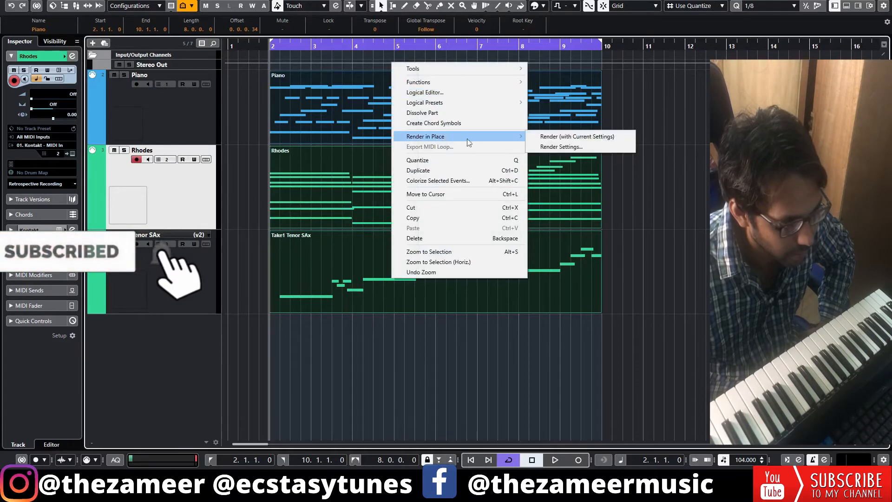
pyautogui.click(562, 147)
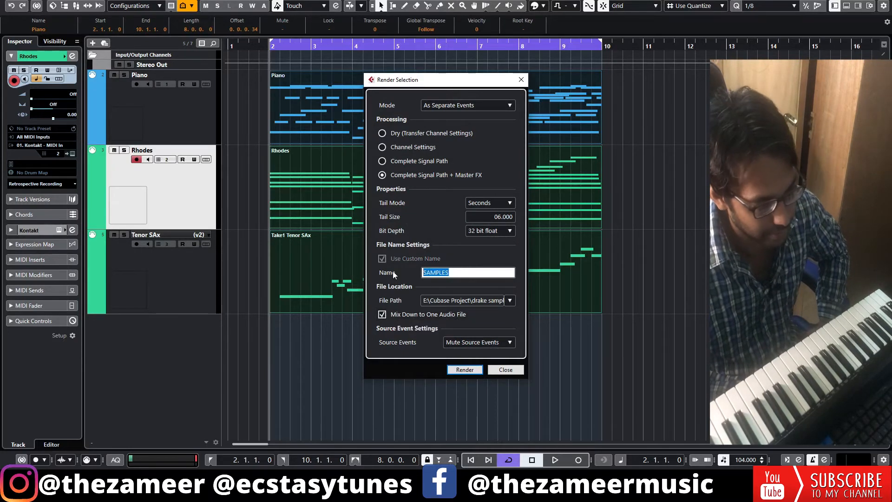
pyautogui.click(463, 371)
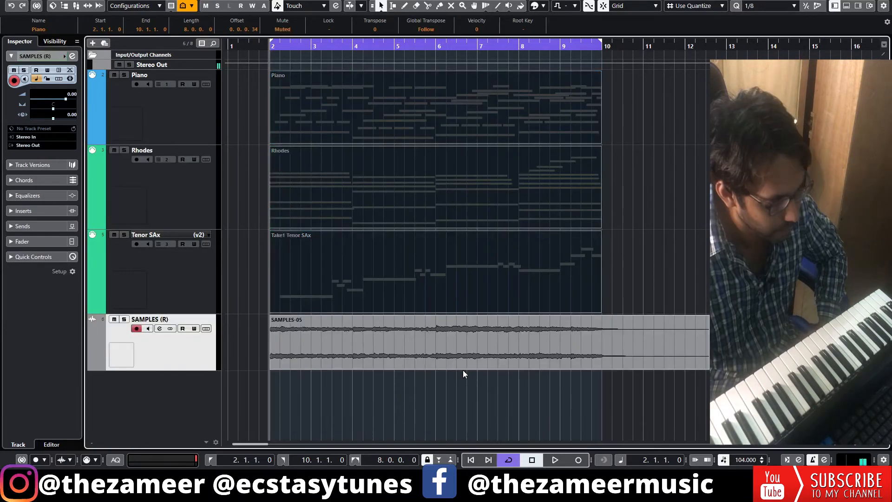
# Solo the rendered SAMPLES track and listen to the mixed-down loop
pyautogui.click(124, 320)
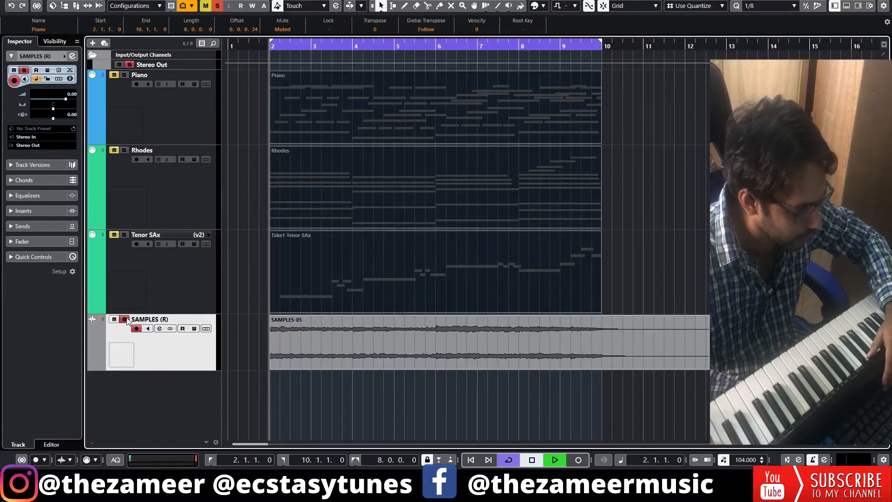
pyautogui.press('space')
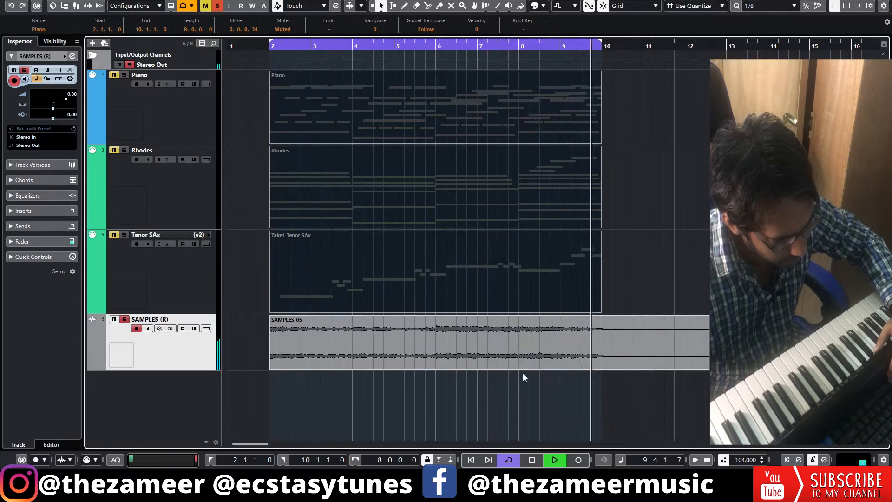
pyautogui.click(330, 304)
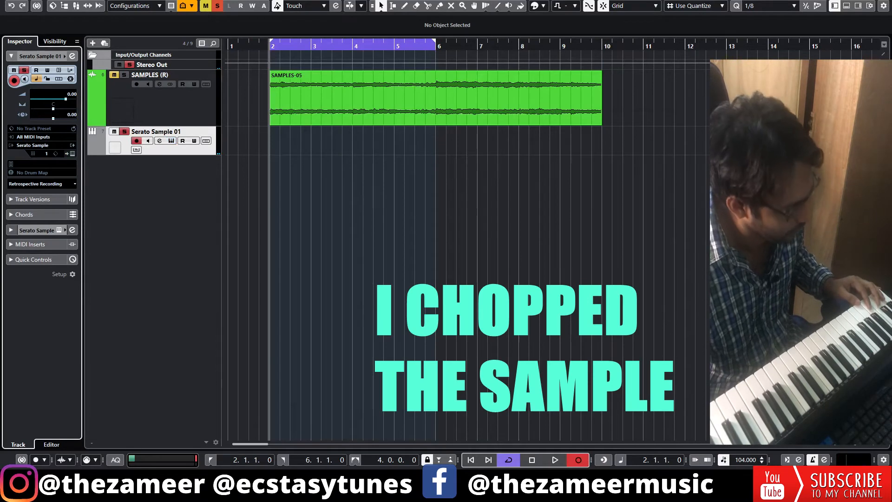
# Record a chopped pattern of the sample on the Serato Sample track from bar 2 to bar 6
pyautogui.press('KP_Multiply')
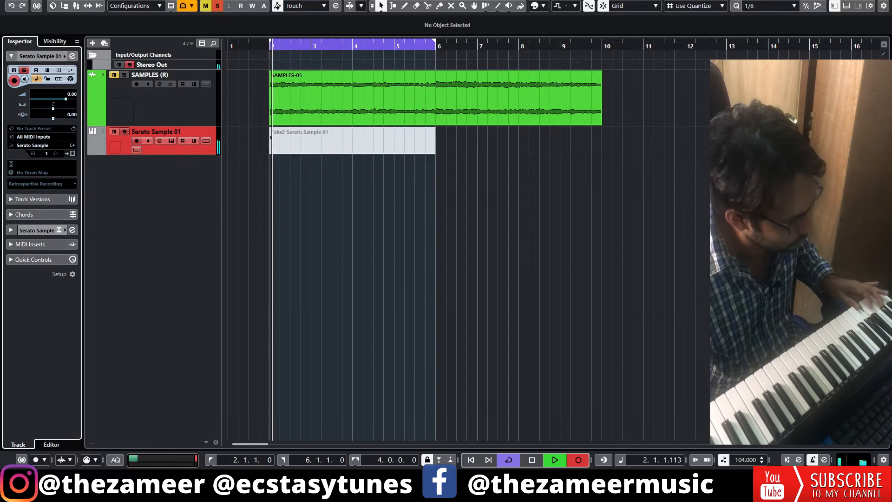
pyautogui.press('space')
# Insert HalfTime on the Samples instrument track with a 1 Bar loop, 2x mode and 64% mix
pyautogui.click(37, 230)
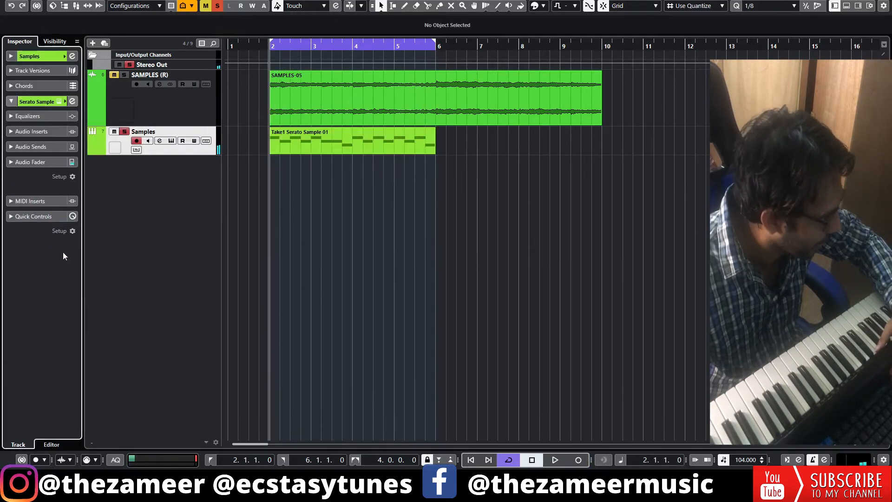
pyautogui.click(39, 133)
pyautogui.click(42, 149)
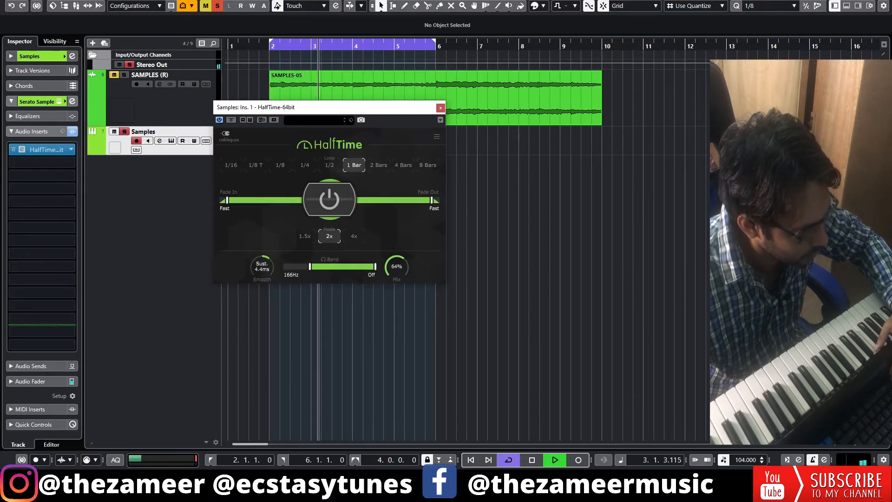
pyautogui.click(442, 108)
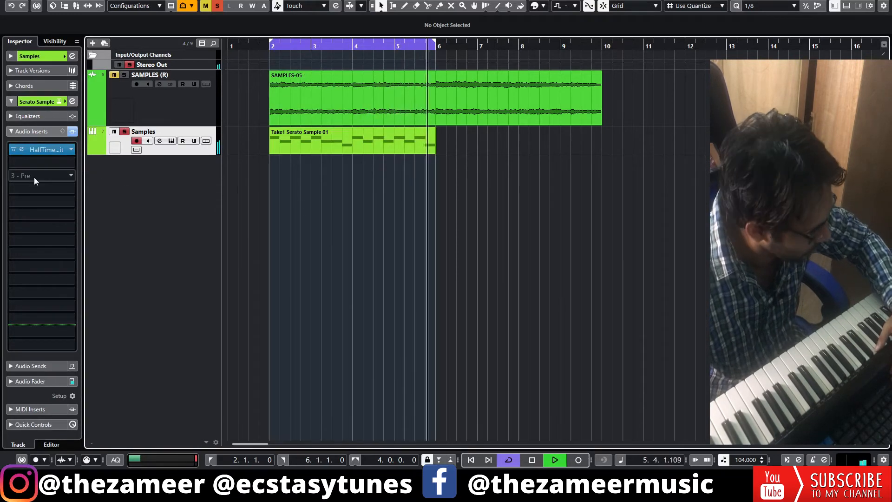
# Insert MultiTap Delay after HalfTime with the High Energy Retro Style preset and audition the chopped loop
pyautogui.press('space')
pyautogui.click(43, 166)
pyautogui.write('del')
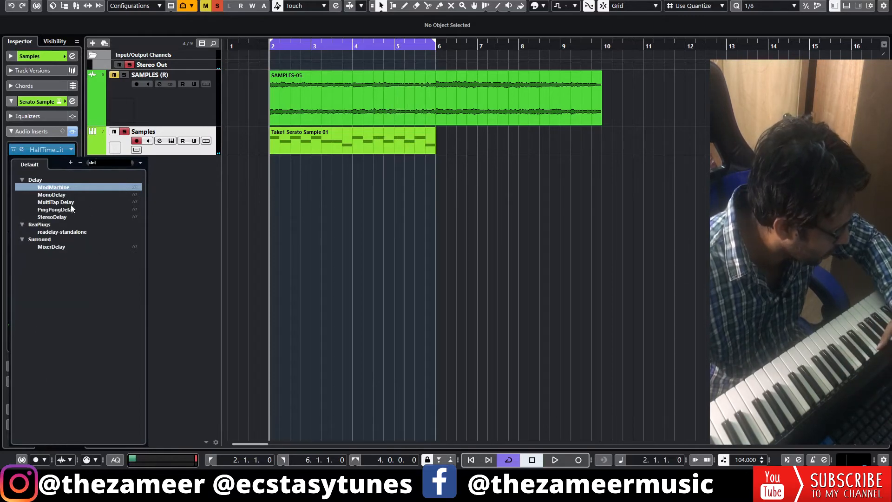
pyautogui.click(635, 241)
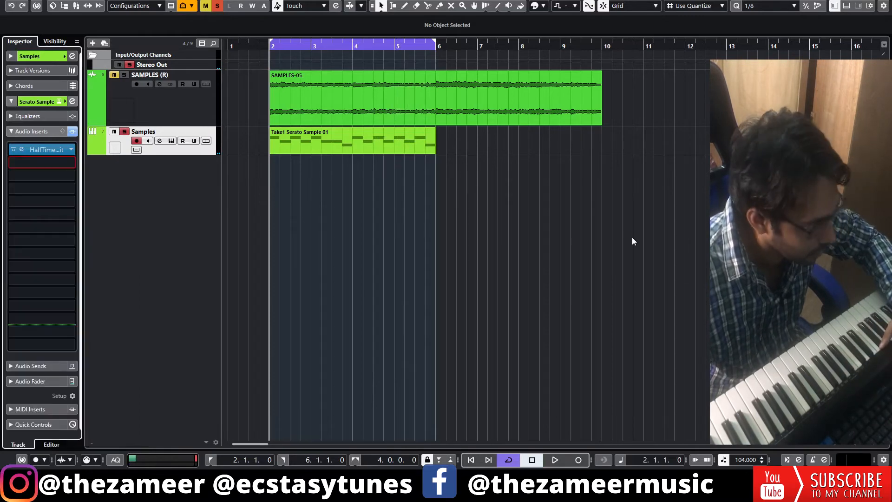
pyautogui.press('space')
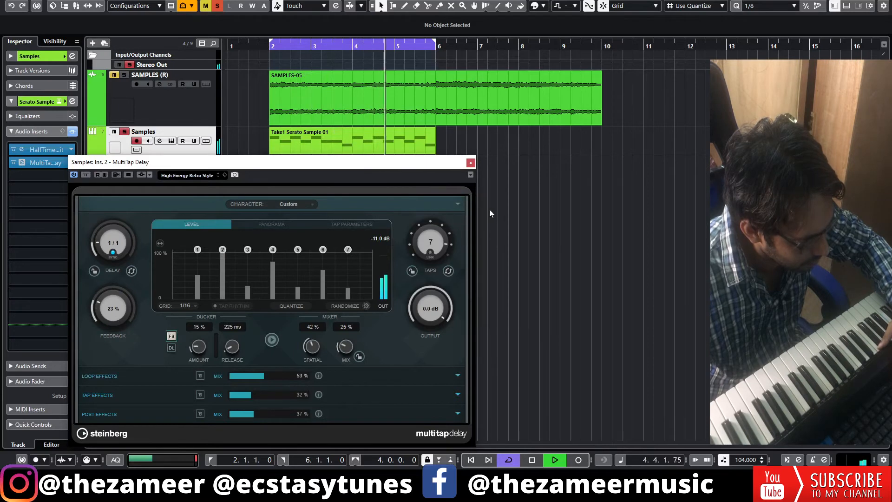
pyautogui.click(472, 163)
pyautogui.press('space')
# Apply a low-cut filter at about 151 Hz in the Samples channel's equalizer and audition the loop
pyautogui.click(159, 141)
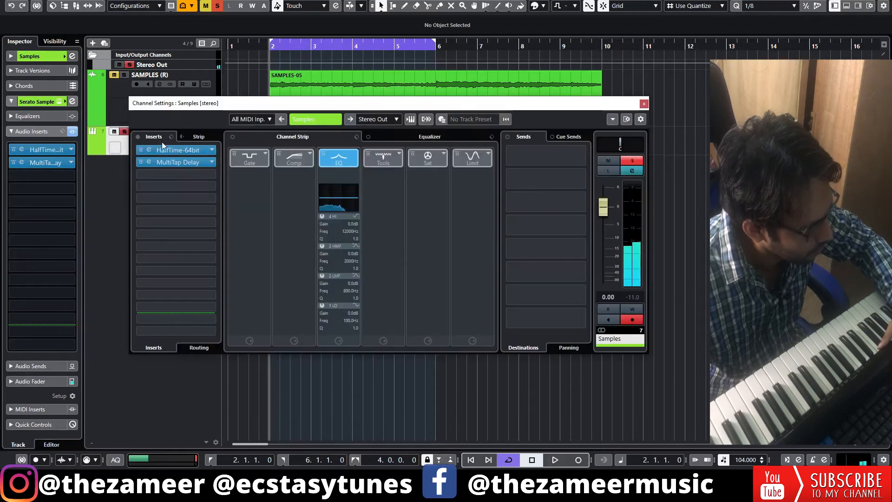
pyautogui.click(338, 158)
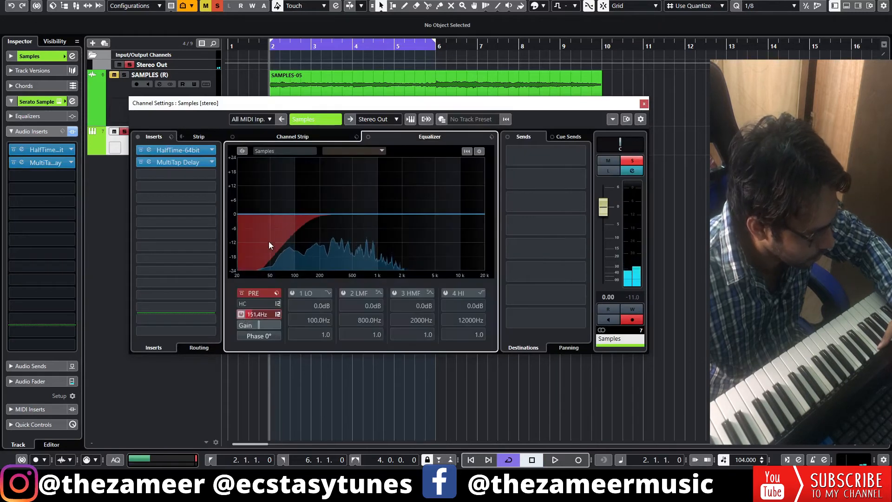
pyautogui.click(644, 104)
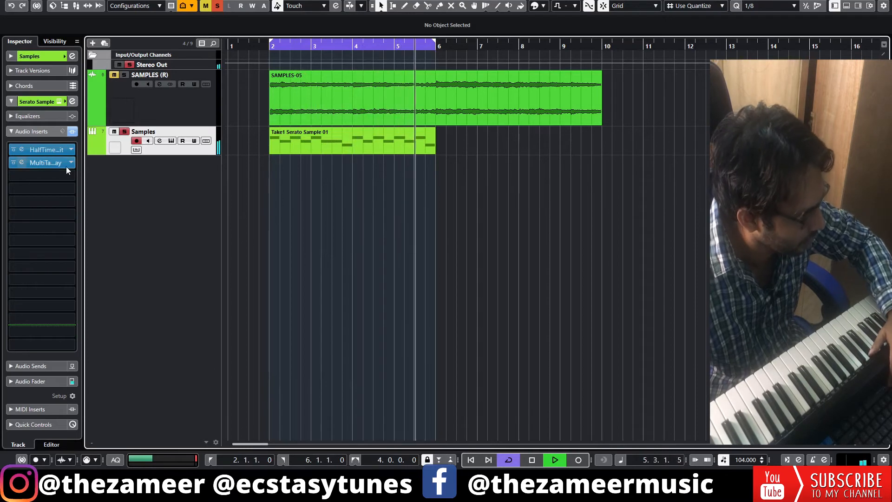
pyautogui.press('space')
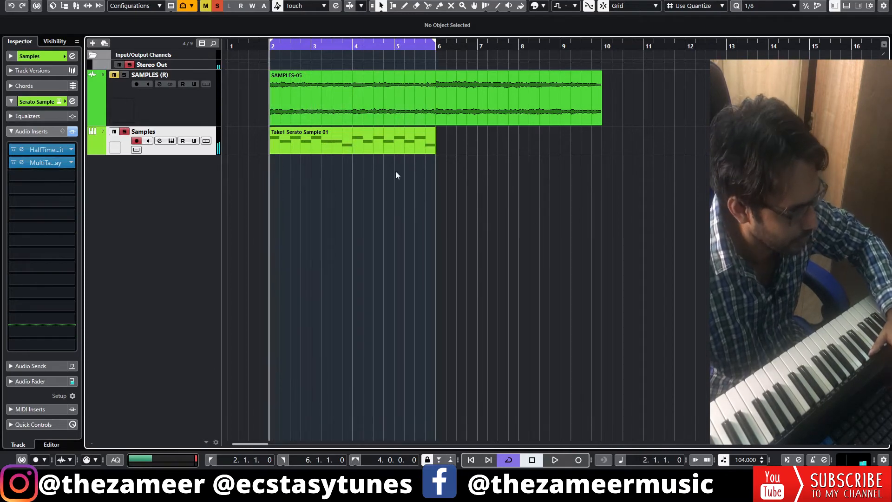
# Render the chopped Serato Sample part in place with the current settings and play the new audio
pyautogui.click(381, 149)
pyautogui.rightClick(386, 151)
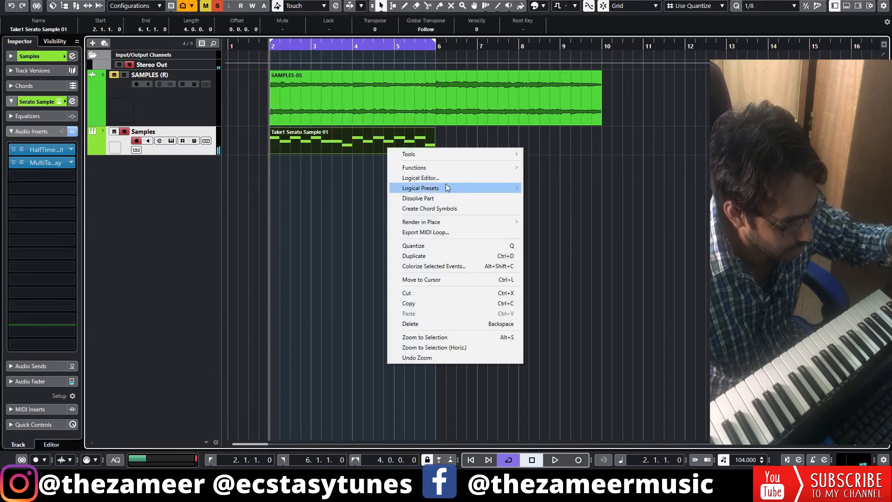
pyautogui.click(539, 222)
pyautogui.press('space')
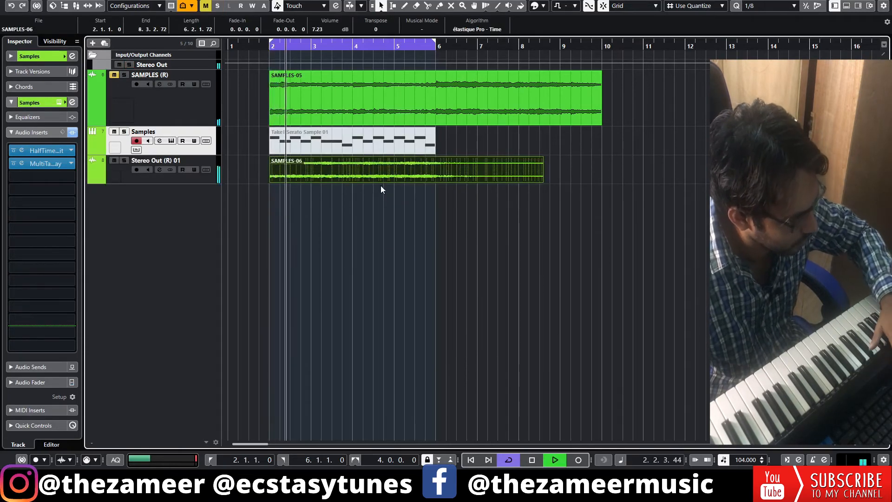
# Trim the rendered SAMPLES-06 audio event to end at bar 6 and add a short fade-out at its end
pyautogui.click(132, 177)
pyautogui.click(542, 173)
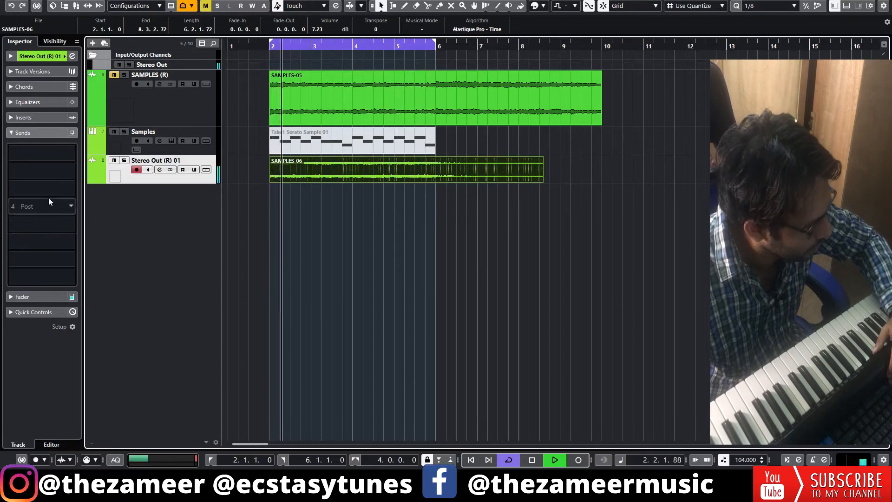
pyautogui.press('space')
pyautogui.moveTo(436, 159); pyautogui.dragTo(430, 159)
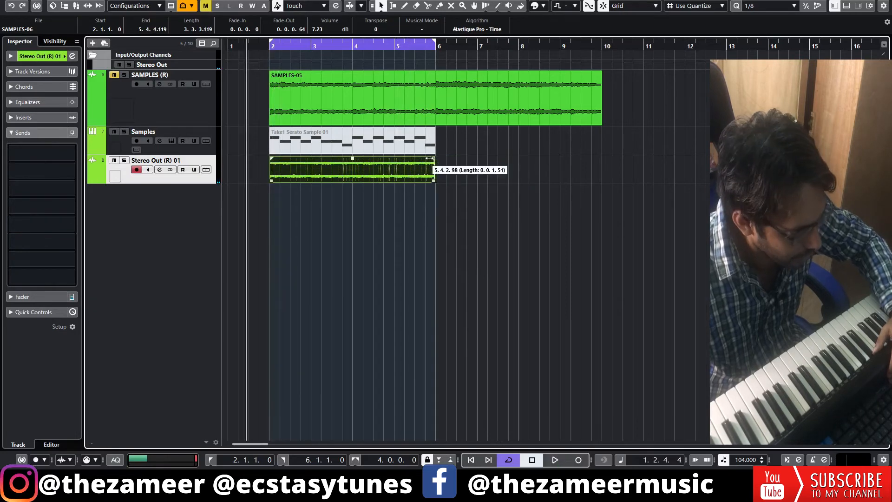
# Lengthen the fade-out at the end of the SAMPLES-06 audio event to 0.0.2.39
pyautogui.click(437, 178)
pyautogui.click(434, 177)
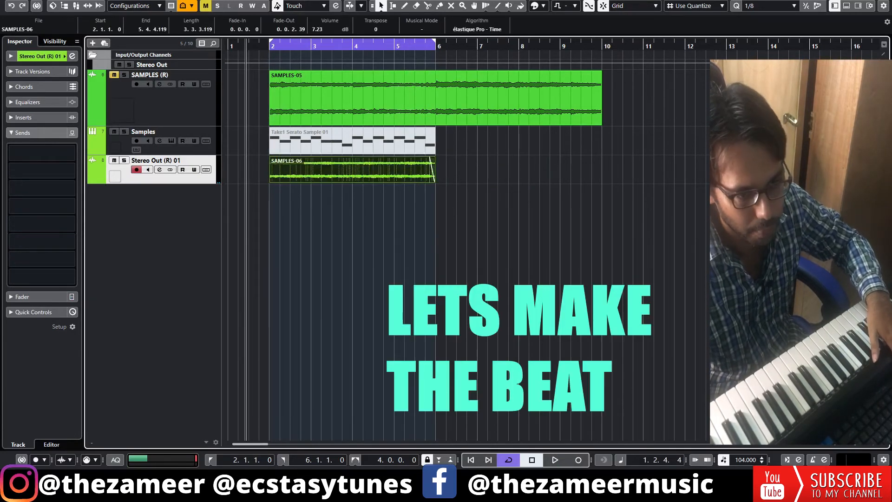
# Create a sampler track from the 042 Kick SK sample in the media browser and name it Kick
pyautogui.click(859, 7)
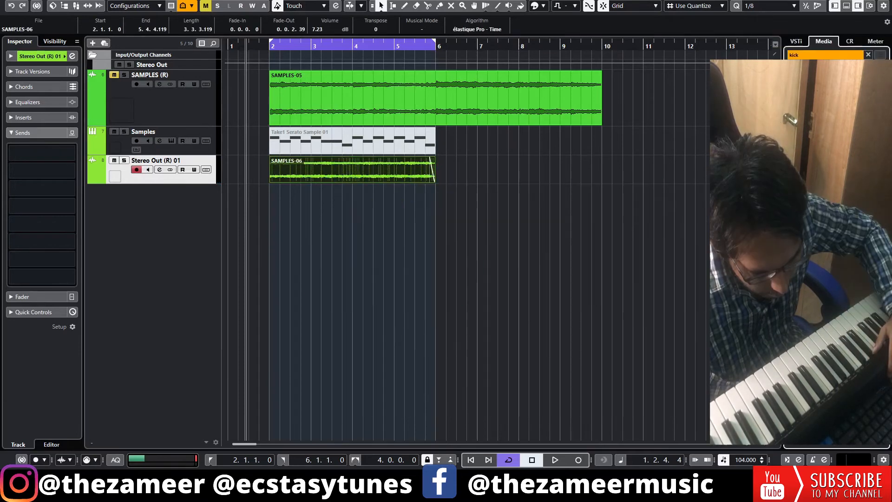
pyautogui.moveTo(818, 69); pyautogui.dragTo(172, 221)
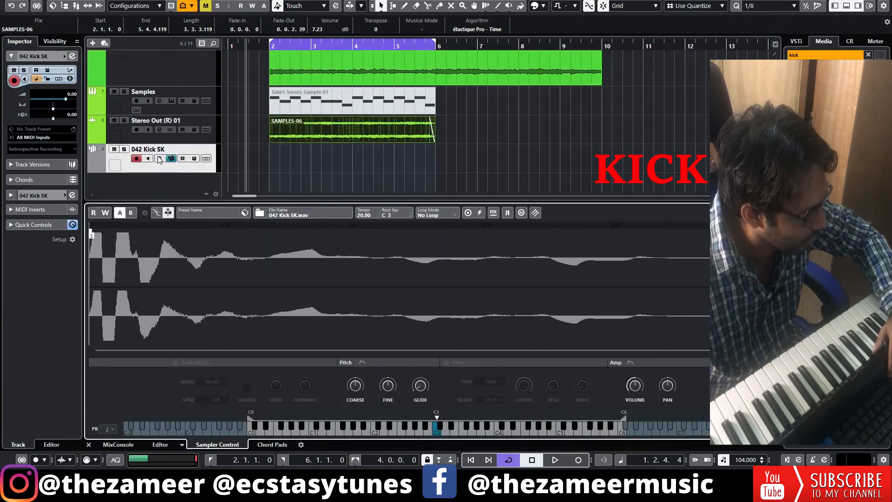
pyautogui.doubleClick(144, 149)
pyautogui.write('Kick')
pyautogui.press('Return')
# Create an empty Kick part from bar 2 to bar 4 and open it in the note editor
pyautogui.moveTo(272, 158); pyautogui.dragTo(358, 177)
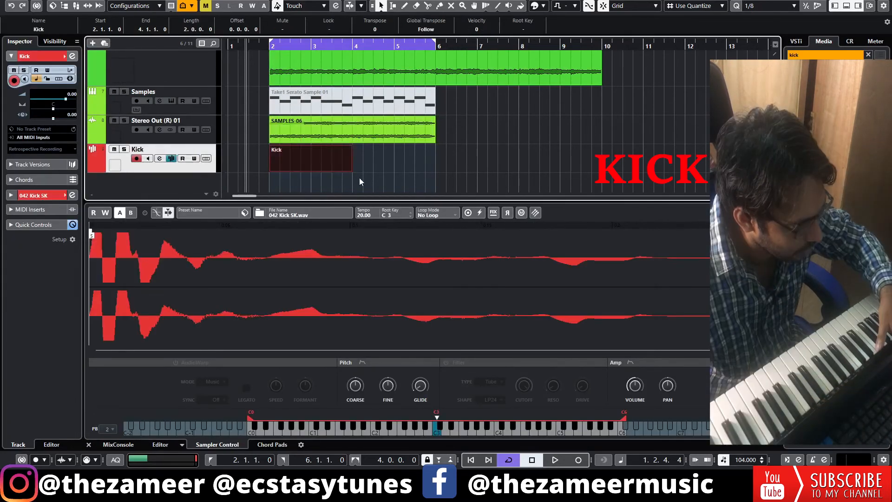
pyautogui.doubleClick(328, 161)
pyautogui.click(761, 213)
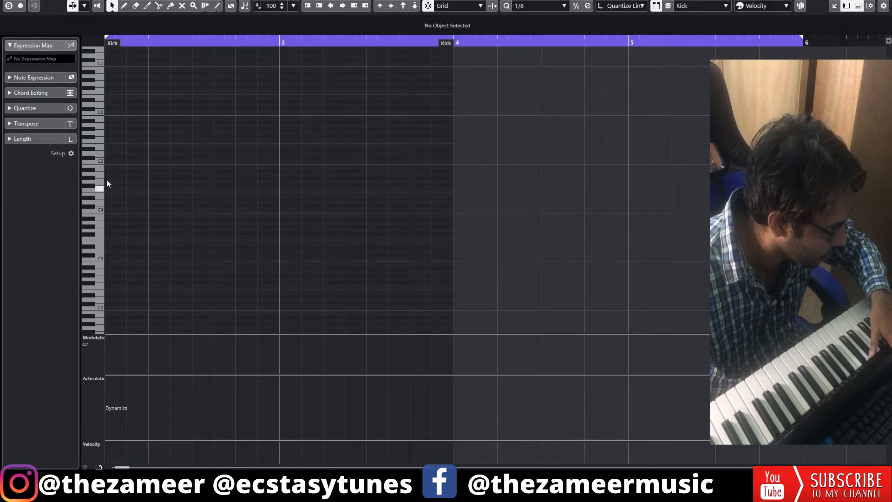
# Audition the Kick part and copy it so the copy runs from bar 4 to bar 6
pyautogui.press('space')
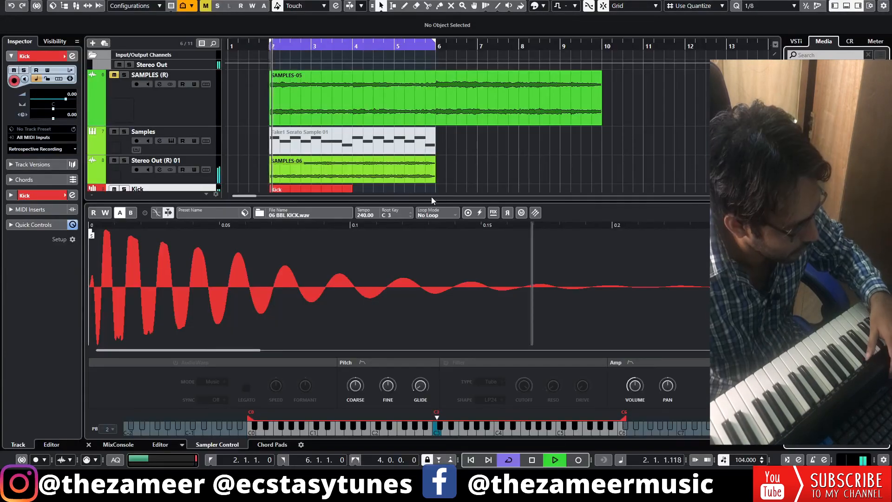
pyautogui.click(852, 5)
pyautogui.moveTo(359, 196); pyautogui.dragTo(408, 196)
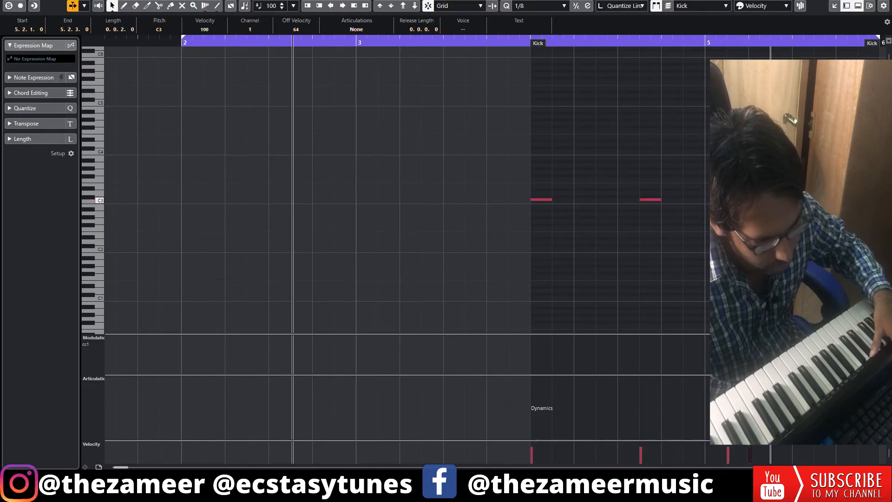
# Vary the second Kick part on C3 with hits at 5.1.1 and 5.2.3, a softer added hit at 4.4.3, and one at 5.4.3
pyautogui.moveTo(739, 199); pyautogui.dragTo(718, 200)
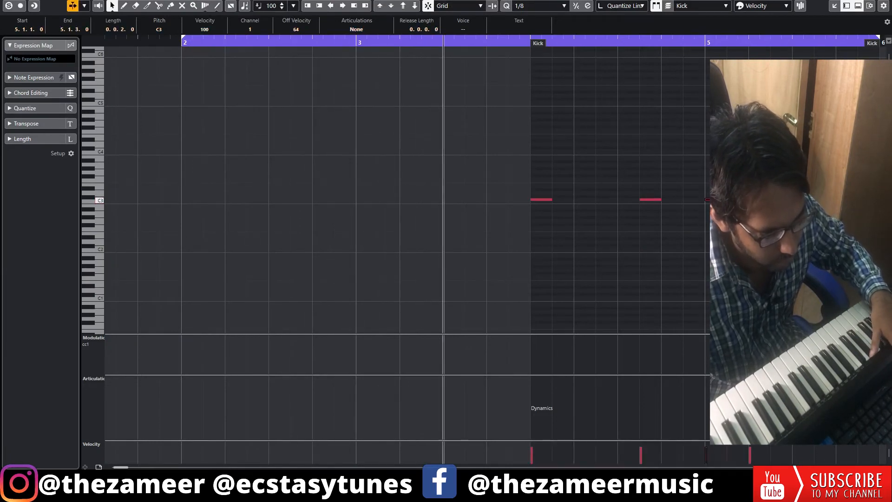
pyautogui.keyDown('alt'); pyautogui.click(697, 200); pyautogui.keyUp('alt')
pyautogui.keyDown('alt'); pyautogui.click(685, 454); pyautogui.keyUp('alt')
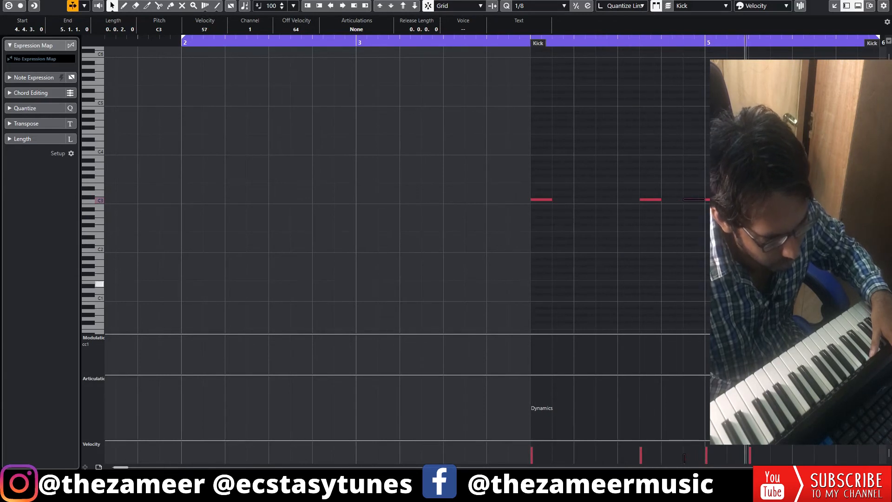
pyautogui.moveTo(760, 200); pyautogui.dragTo(782, 199)
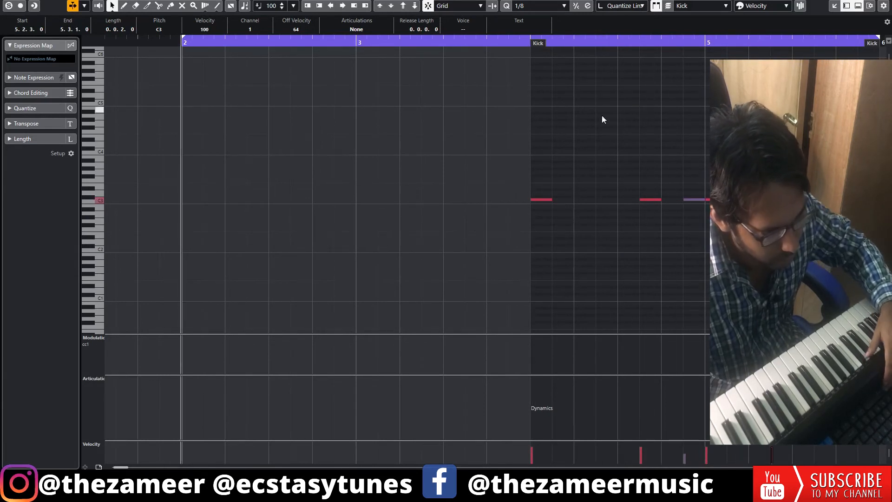
pyautogui.click(528, 42)
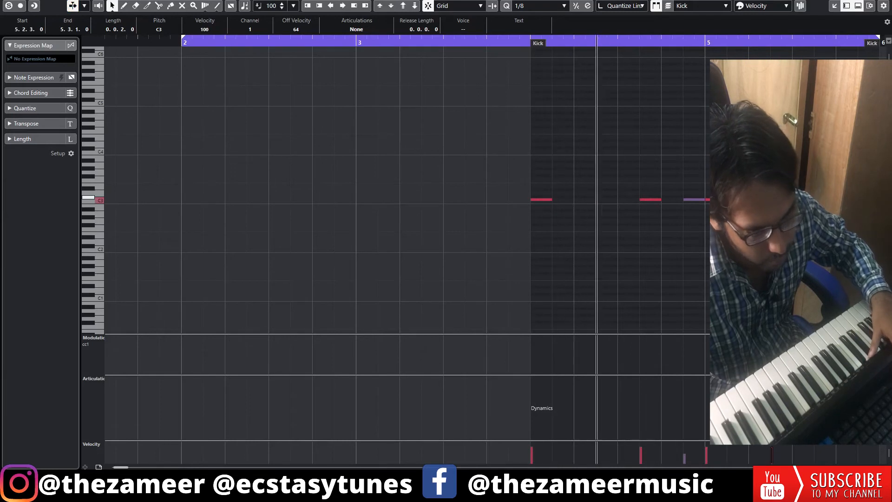
pyautogui.doubleClick(869, 200)
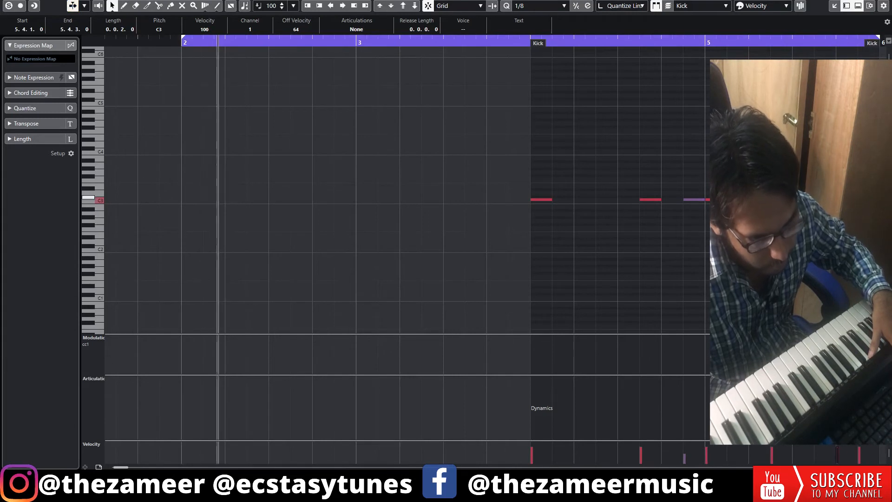
# Set the quantize grid to 1/16 for extra short kick hits near the end of bar 5 and audition the pattern
pyautogui.click(541, 6)
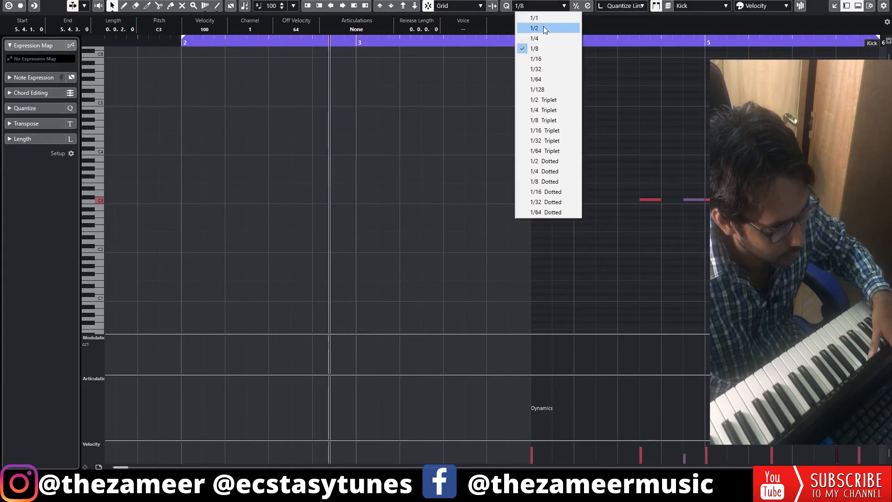
pyautogui.click(544, 59)
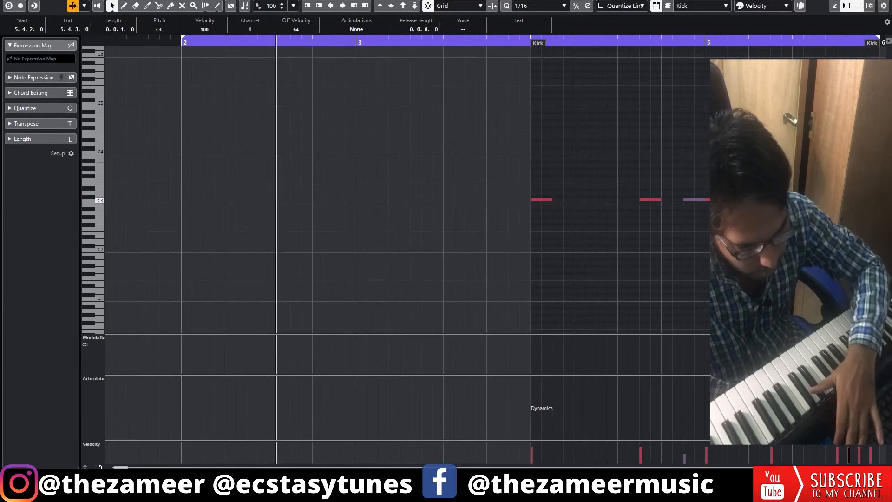
pyautogui.press('space')
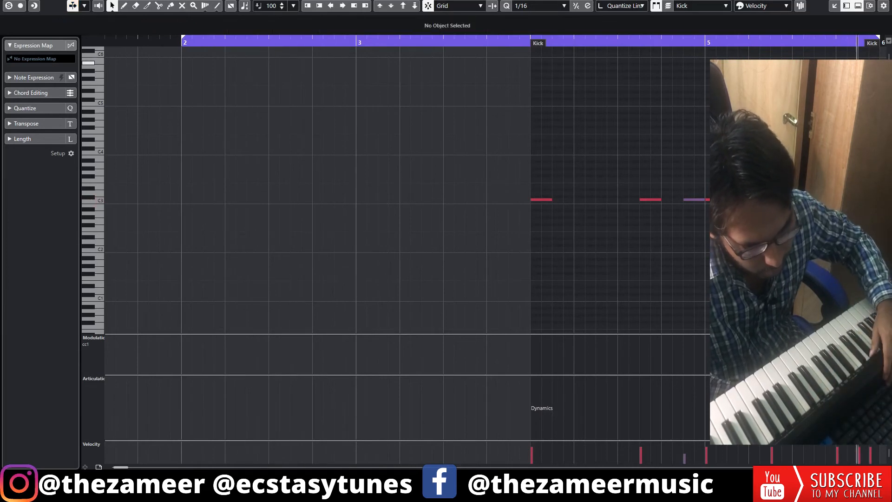
pyautogui.press('Escape')
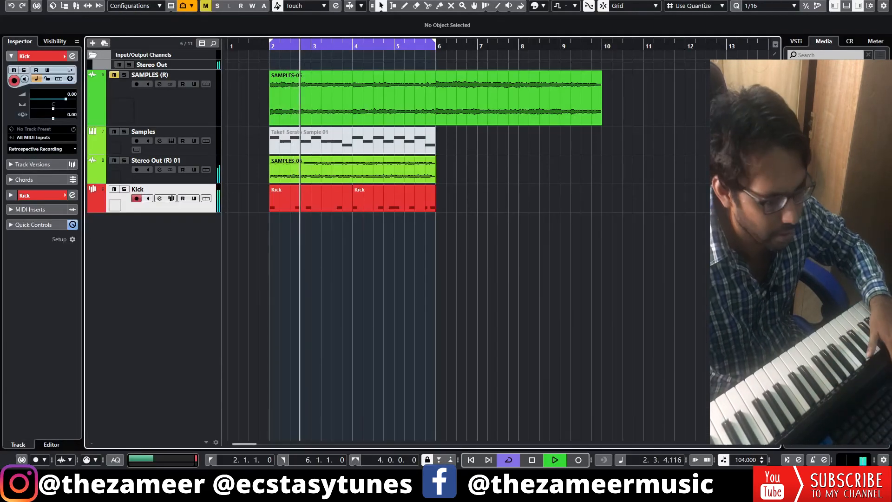
pyautogui.press('space')
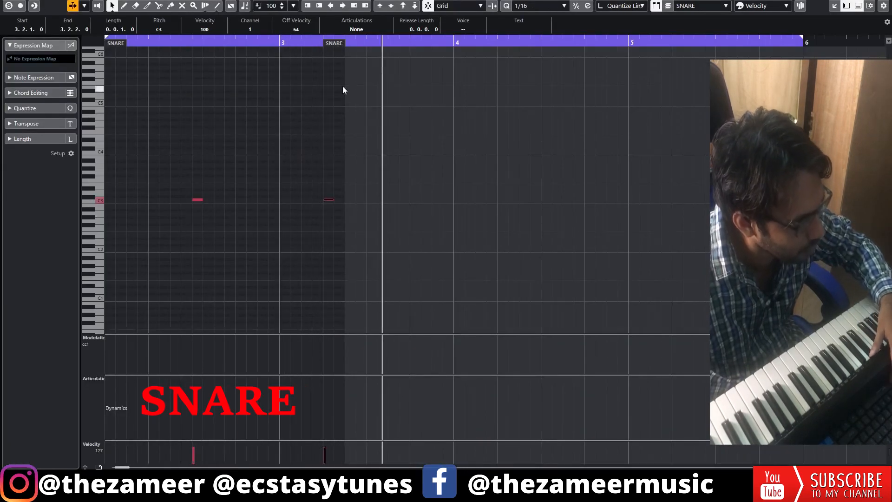
# Move the second C3 snare note to 3.3.1 and leave the full-size note editor
pyautogui.press('space')
pyautogui.moveTo(331, 199); pyautogui.dragTo(374, 201)
pyautogui.press('space')
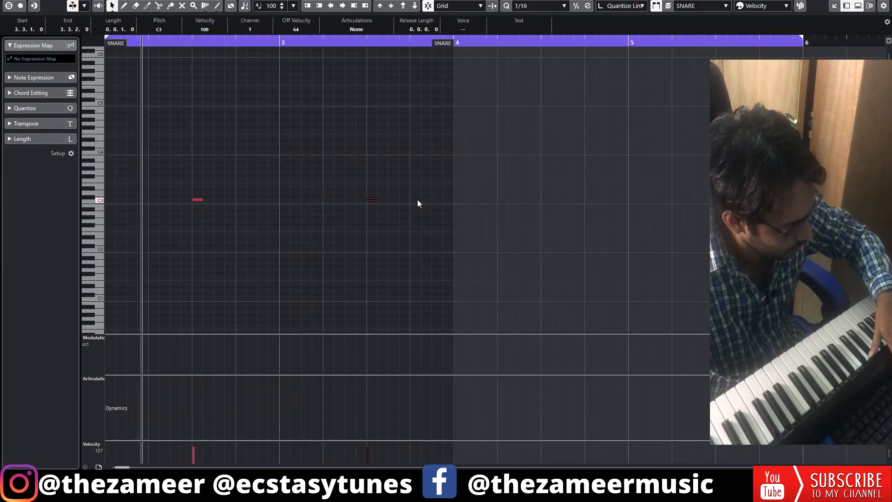
pyautogui.press('Return')
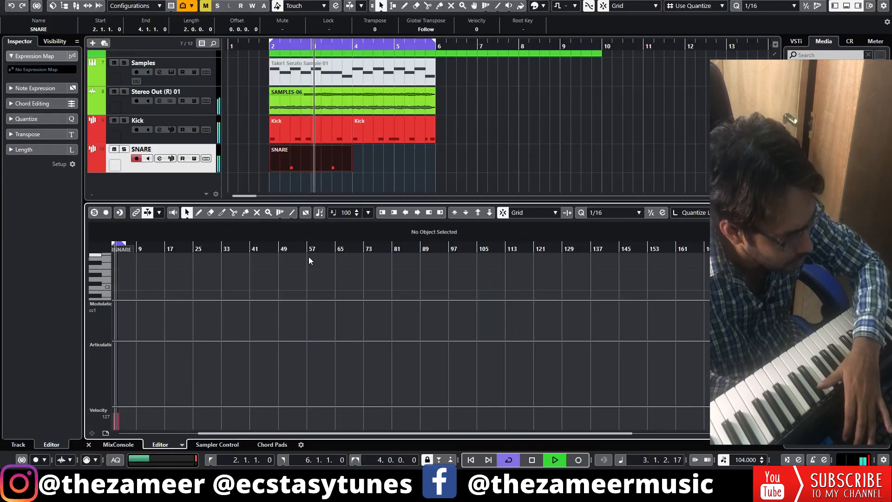
# Return to the full project view and duplicate the two-bar SNARE part into bars 4 and 5
pyautogui.hotkey('ctrl', 'e')
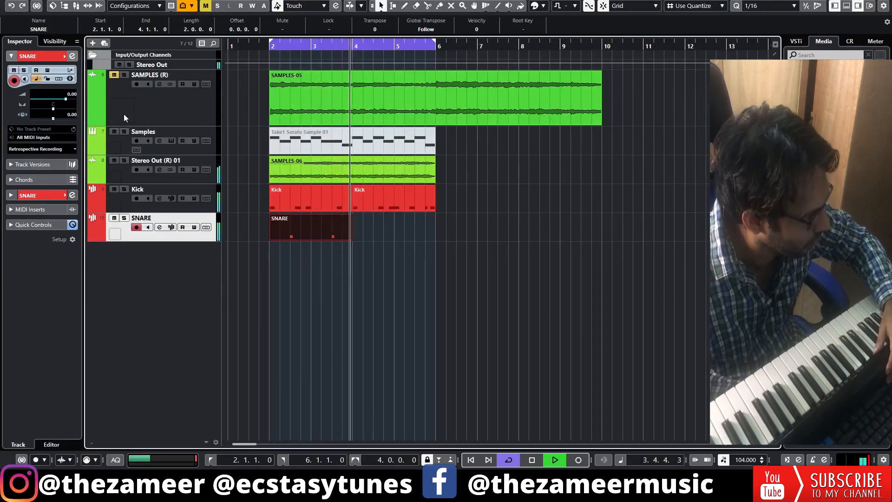
pyautogui.press('space')
pyautogui.hotkey('ctrl', 'd')
pyautogui.click(433, 272)
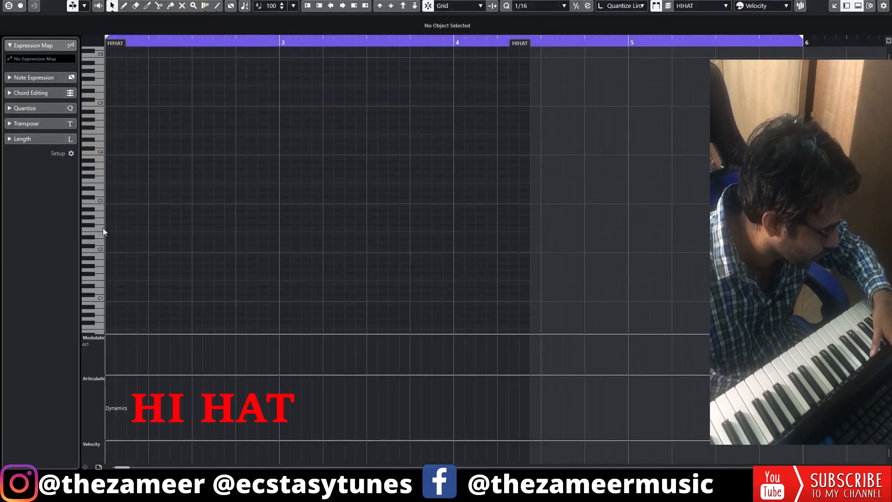
# Enter a syncopated 1/16 hi-hat pattern on C3 across bar 2 and vary the note velocities
pyautogui.click(112, 200)
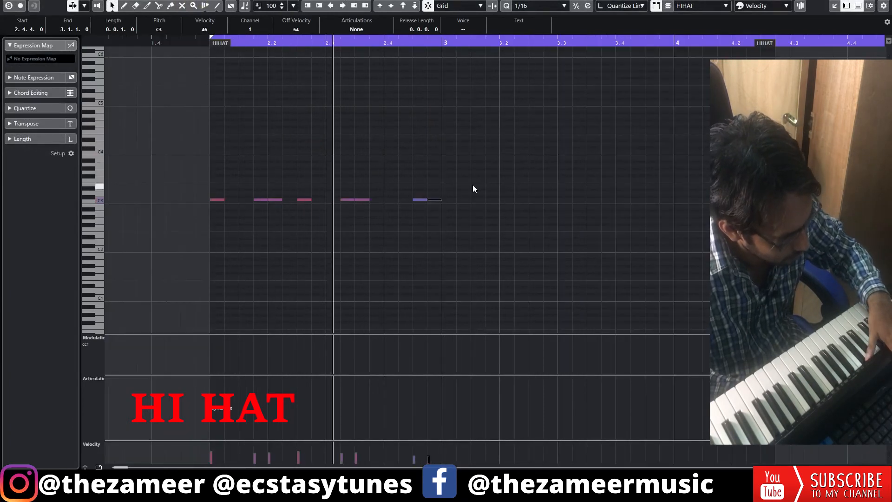
pyautogui.click(472, 185)
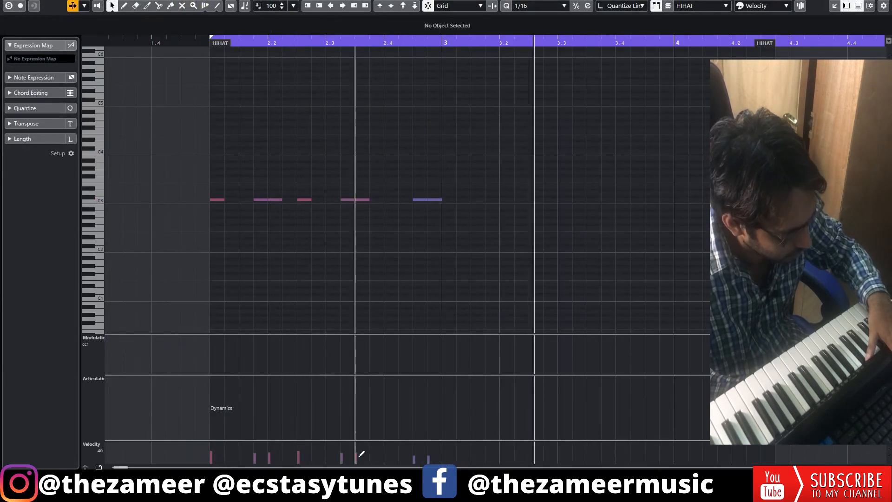
pyautogui.moveTo(344, 459)
pyautogui.mouseDown()
pyautogui.moveTo(350, 454)
pyautogui.moveTo(263, 452)
pyautogui.mouseUp()
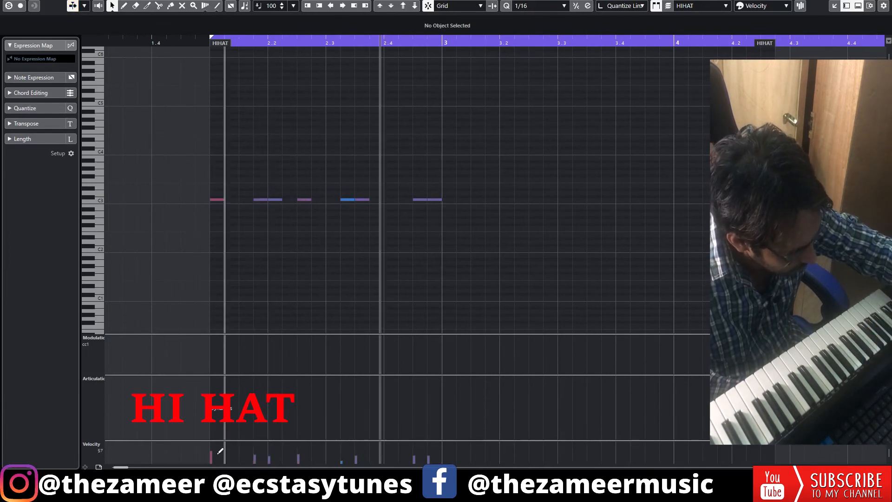
pyautogui.press('space')
pyautogui.press('space')
# Repeat the bar 2 hi-hat notes in bar 3 and close the note editor
pyautogui.moveTo(541, 173); pyautogui.dragTo(201, 220)
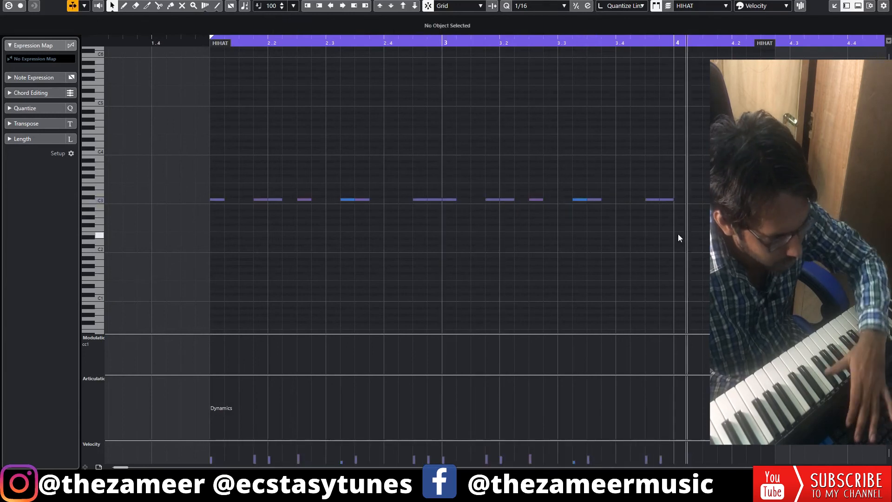
pyautogui.hotkey('ctrl', 'e')
pyautogui.press('space')
# Trim the HIHAT part to end at bar 4, duplicate it up to bar 6, and audition the beat
pyautogui.moveTo(370, 267); pyautogui.dragTo(354, 266)
pyautogui.hotkey('ctrl', 'd')
pyautogui.click(504, 244)
pyautogui.press('space')
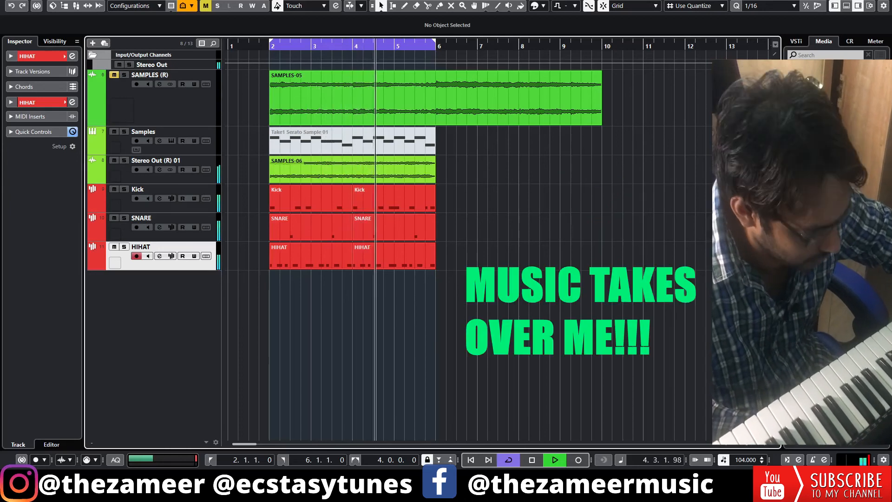
# Duplicate the SAMPLES-06, Kick, SNARE and HIHAT events together so they fill bars 6 to 10
pyautogui.press('space')
pyautogui.moveTo(489, 166); pyautogui.dragTo(193, 324)
pyautogui.hotkey('ctrl', 'd')
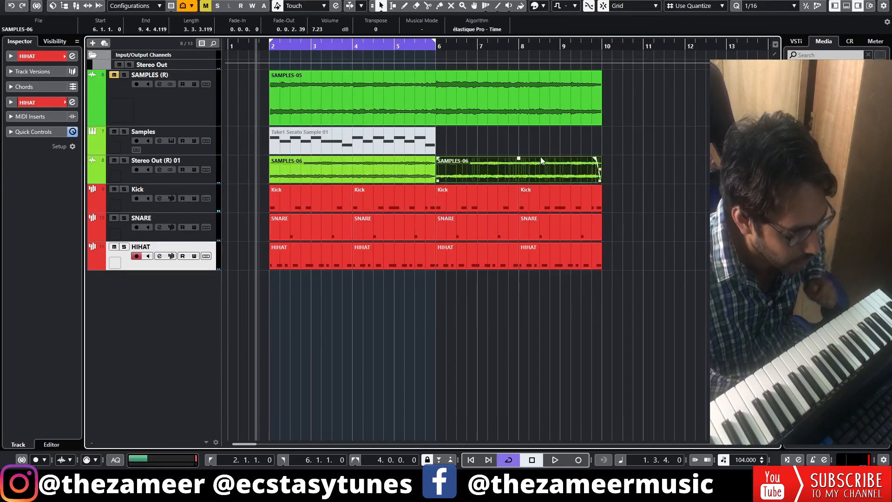
# Enable Musical Mode on the SAMPLES-06 events and shorten the second event's fade-out to 0.0.0.107
pyautogui.click(423, 30)
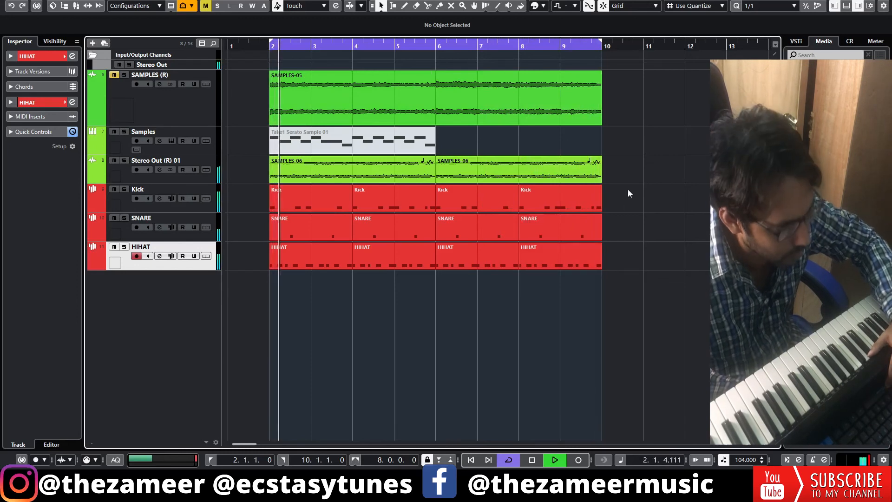
pyautogui.click(585, 179)
pyautogui.moveTo(596, 160); pyautogui.dragTo(601, 160)
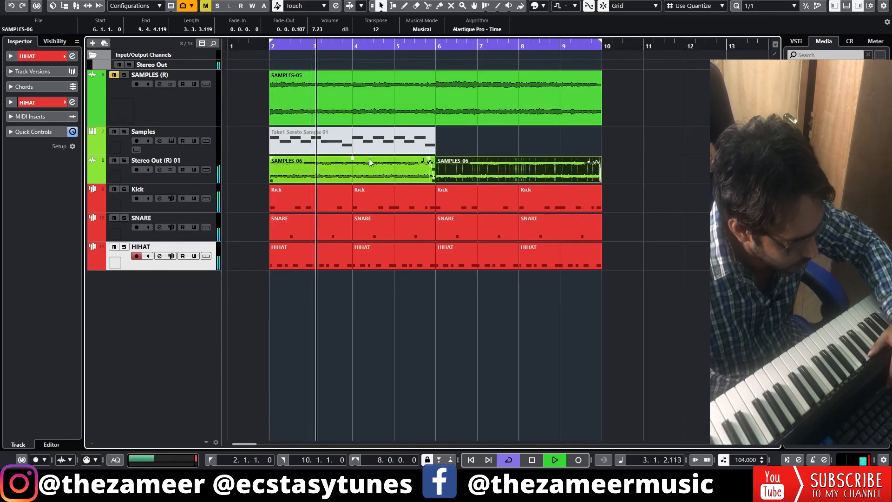
pyautogui.click(685, 202)
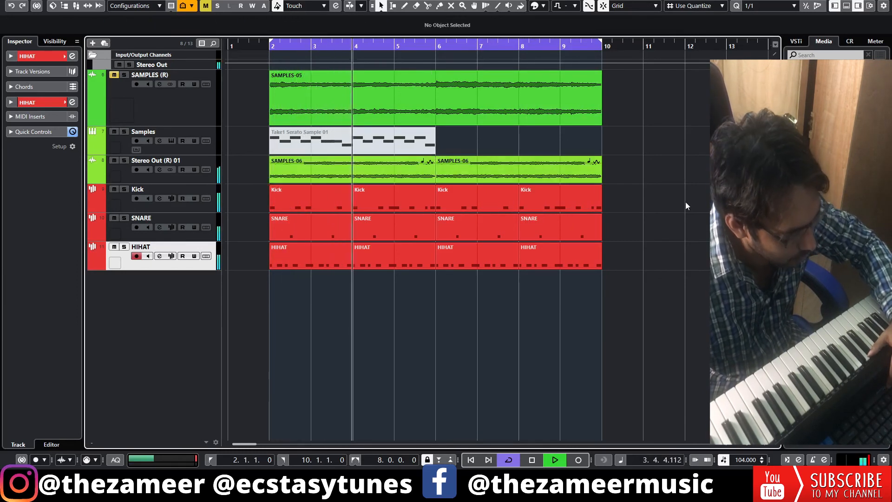
# Add an instrument track named 808 with SubLab for the bass line
pyautogui.click(93, 43)
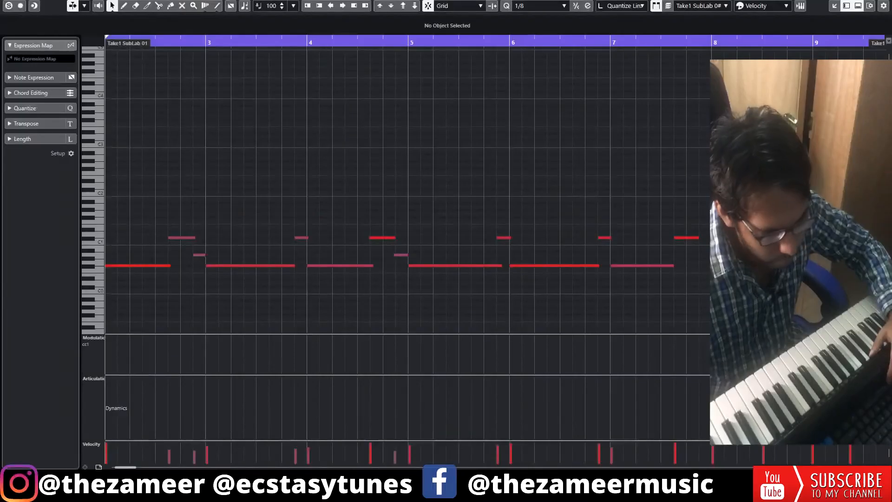
# Lengthen the bar 8 F#0 bass note to three beats and trim the start of the overlapping C#1 note
pyautogui.press('g')
pyautogui.press('g')
pyautogui.press('g')
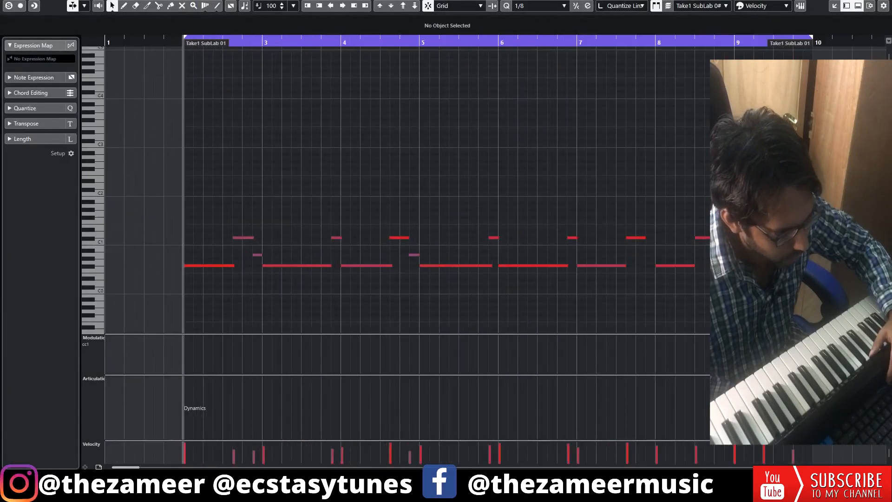
pyautogui.moveTo(694, 264); pyautogui.dragTo(707, 265)
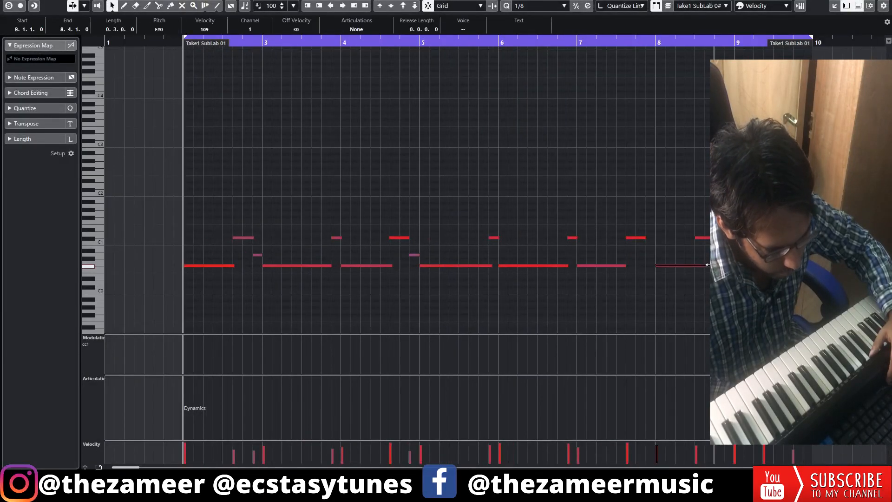
pyautogui.click(707, 238)
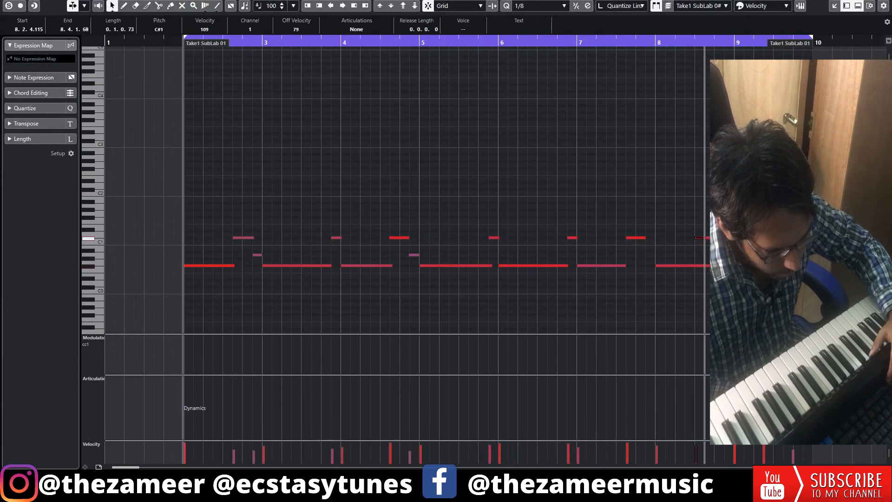
pyautogui.press('space')
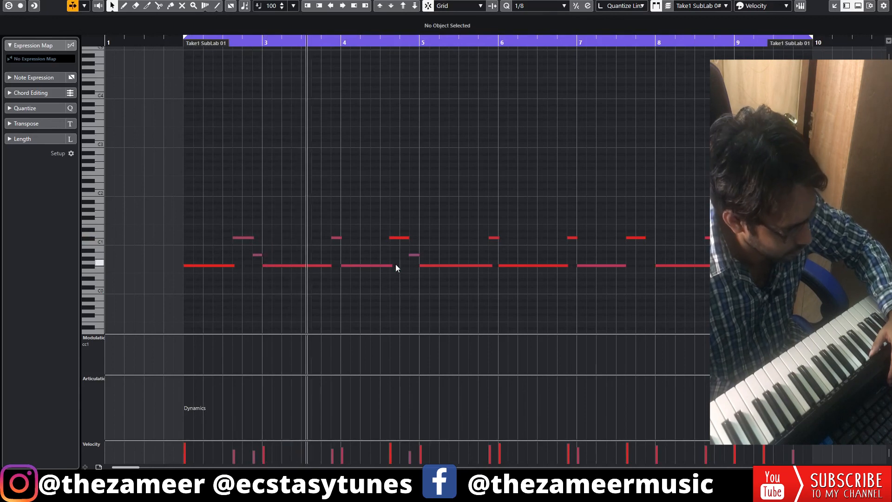
# Close the note editor, audition the loop with the 808 bass, and return playback to bar 2
pyautogui.hotkey('ctrl', 'w')
pyautogui.hotkey('ctrl', 'alt', 'e')
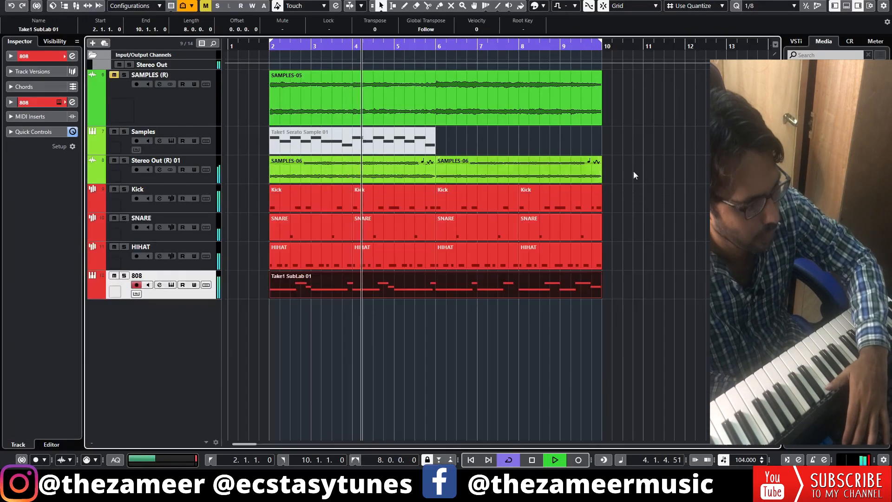
pyautogui.click(656, 159)
pyautogui.press('space')
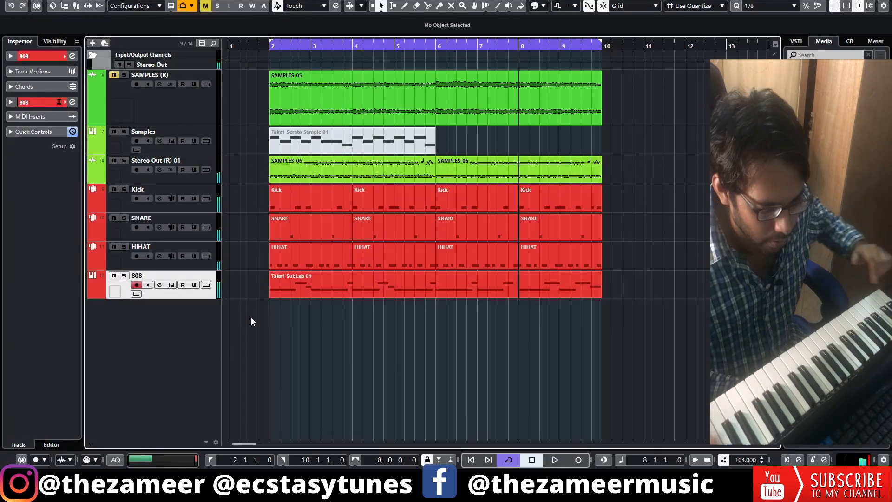
pyautogui.press('KP_1')
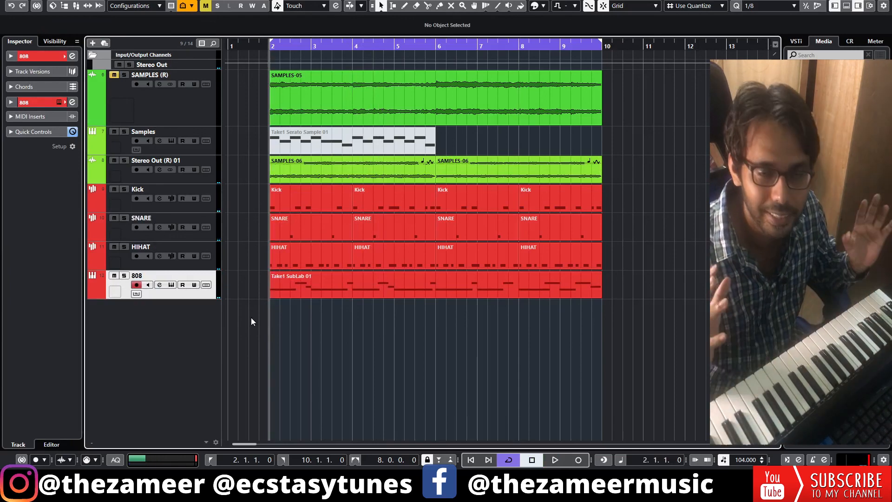